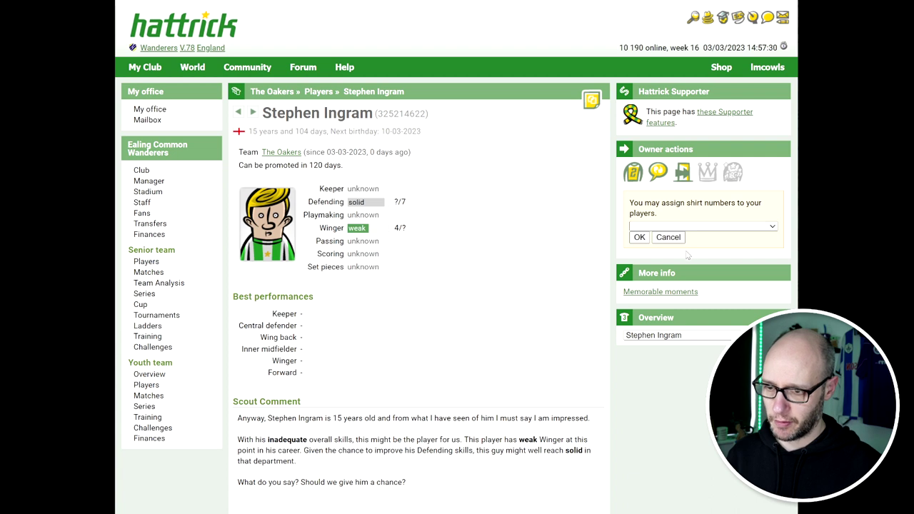
Confirm shirt number 2 for the open youth player and return to the updated list of youth players.
click(640, 237)
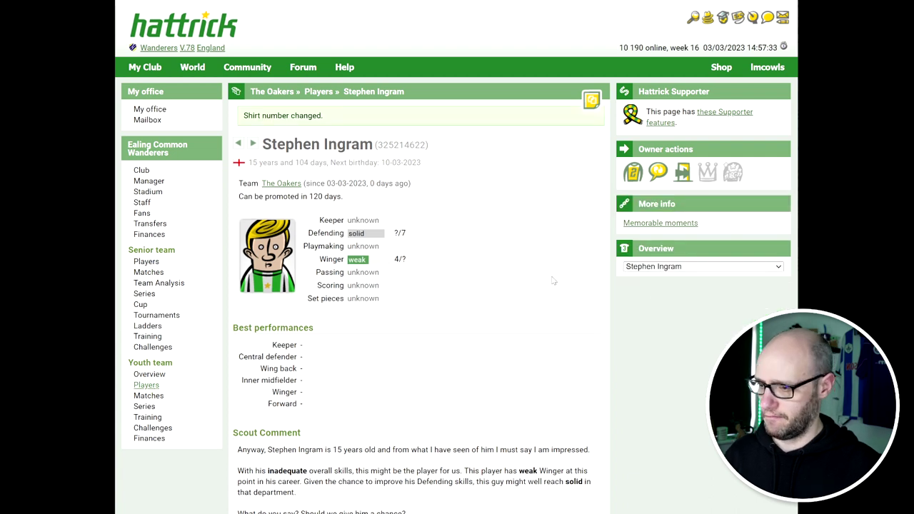
key(alt+Left)
key(F5)
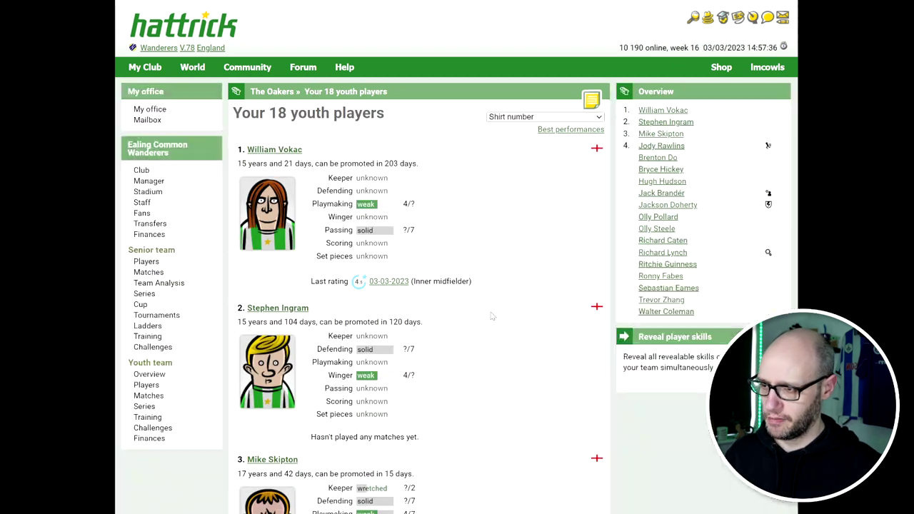
Examine the revealed skills, ages and last ratings of the youth players with the first four shirt numbers.
scroll(528, 294, down, 2)
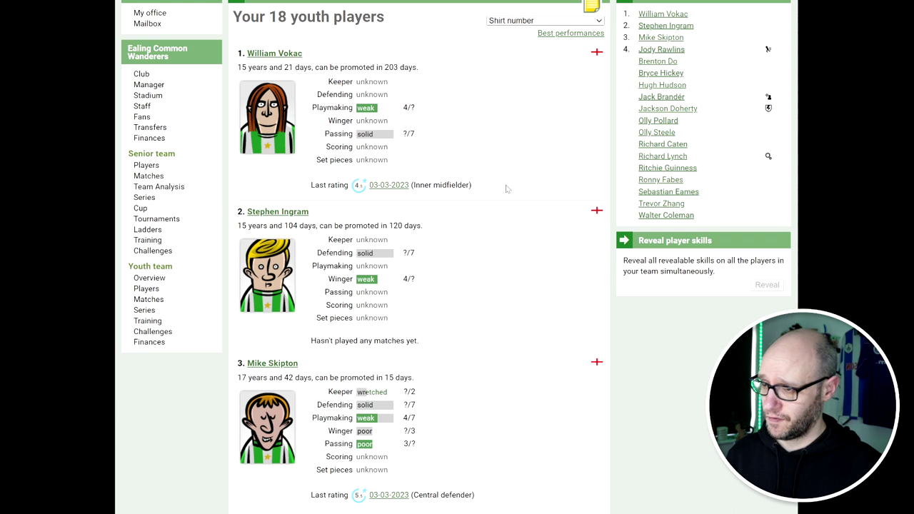
scroll(506, 189, down, 2)
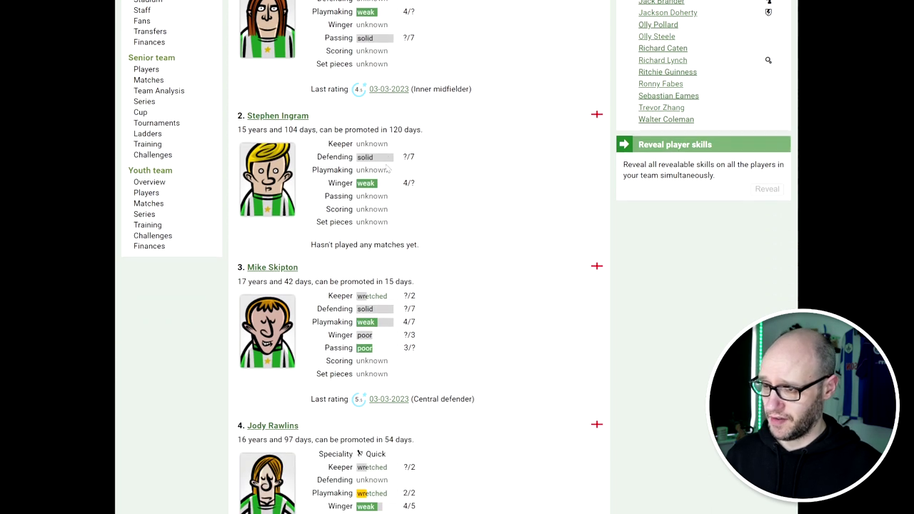
scroll(508, 188, down, 2)
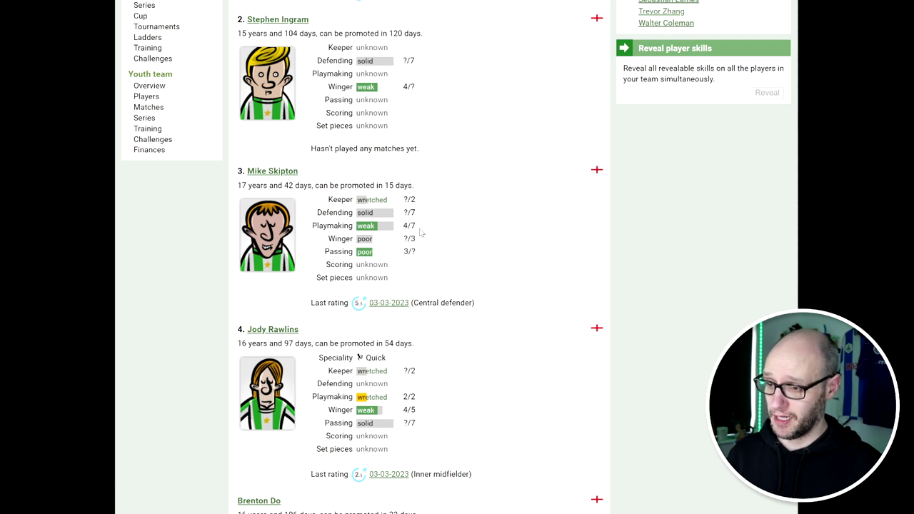
drag(422, 232, 462, 237)
drag(416, 187, 375, 185)
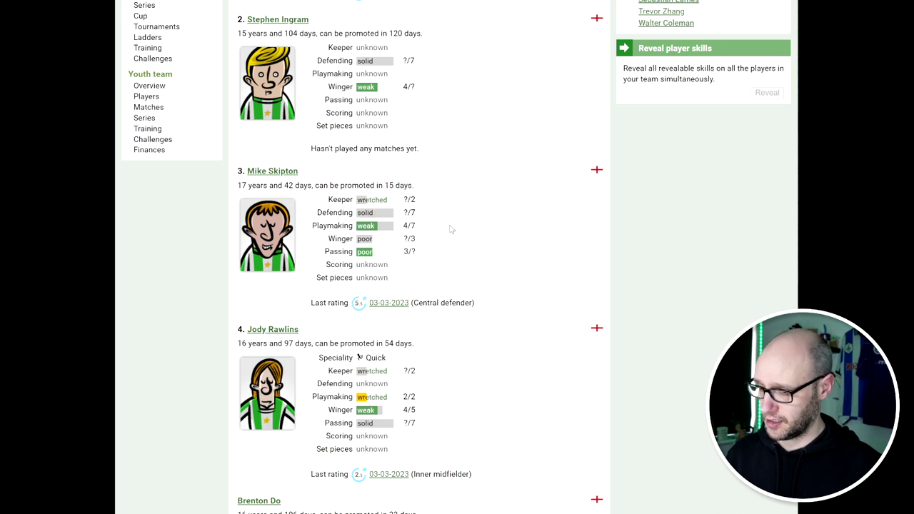
scroll(451, 228, down, 1)
scroll(457, 225, up, 4)
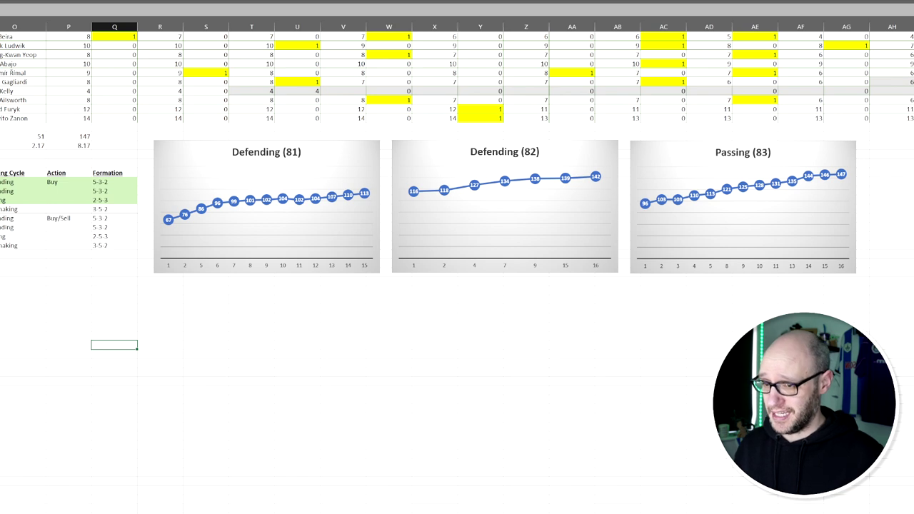
In the training spreadsheet, calculate the season's total skill gain in column T beneath the Defending (81) chart.
click(252, 308)
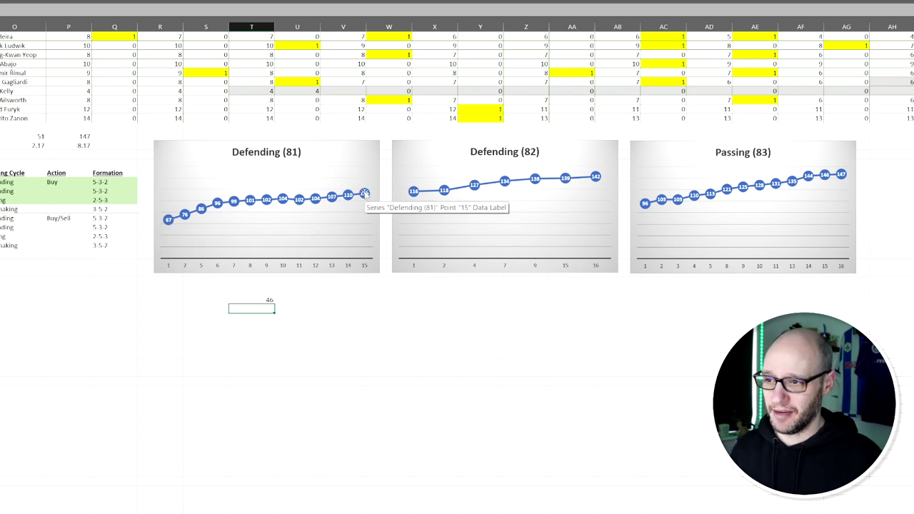
click(527, 353)
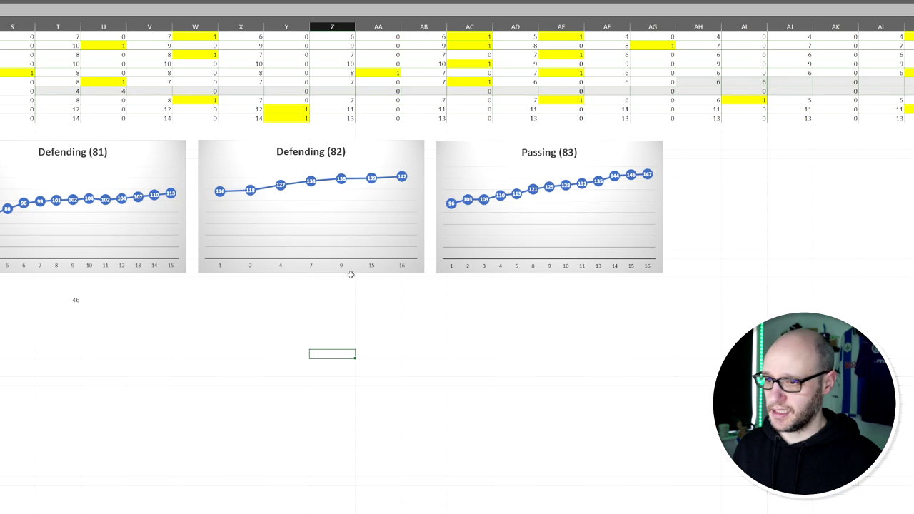
Calculate the season's skill gain in column Y beneath the Defending (82) chart with the formula =142-116.
click(299, 300)
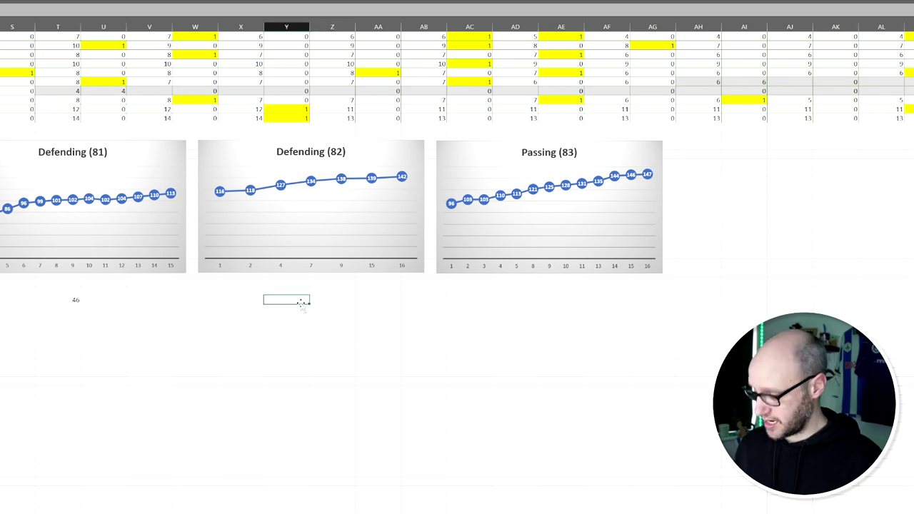
text(=16)
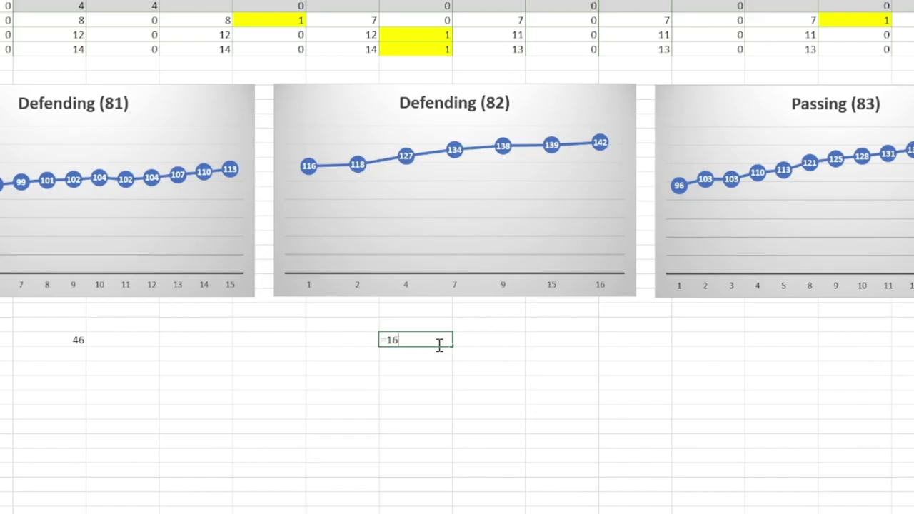
key(BackSpace)
text(42-)
text(116)
key(Return)
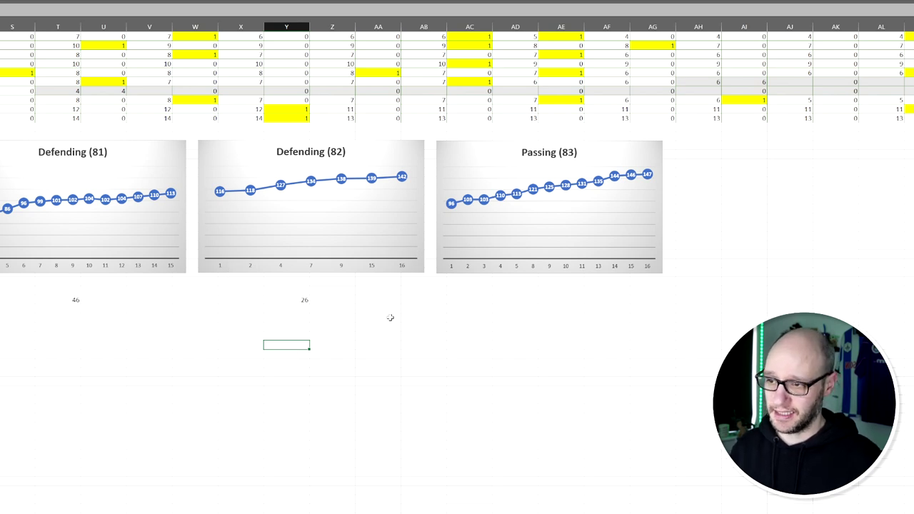
Compare the calculated skill gains beneath the Defending (81) and Defending (82) charts.
click(305, 300)
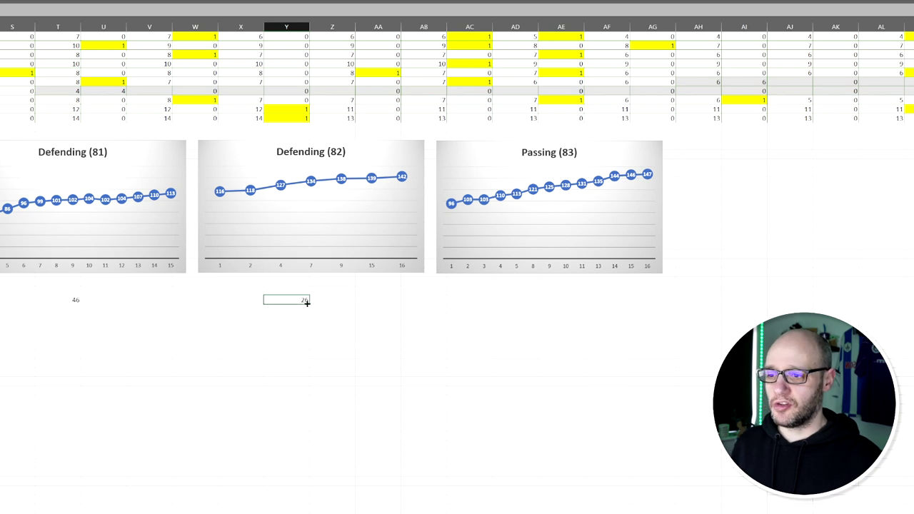
click(77, 300)
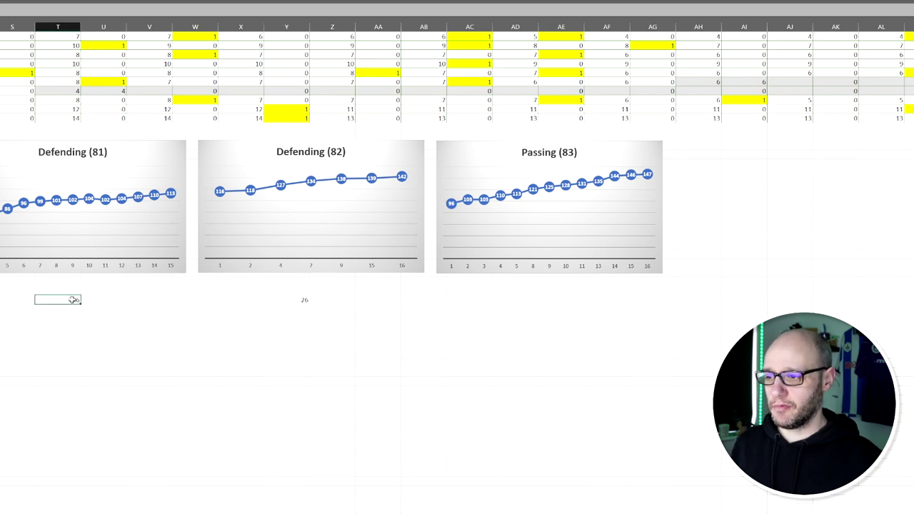
click(297, 300)
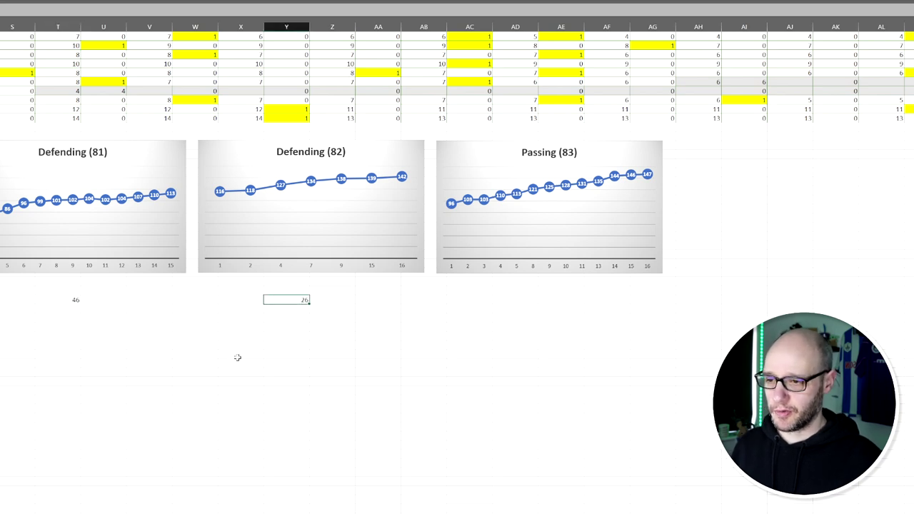
Try recalculating the skill gain beneath the Defending (81) chart as 27.
click(74, 299)
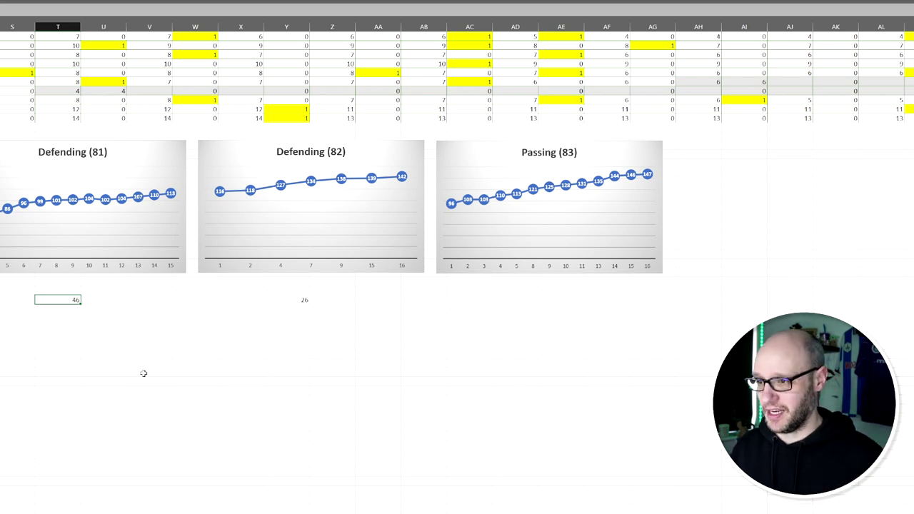
mouse_move(27, 212)
key(F2)
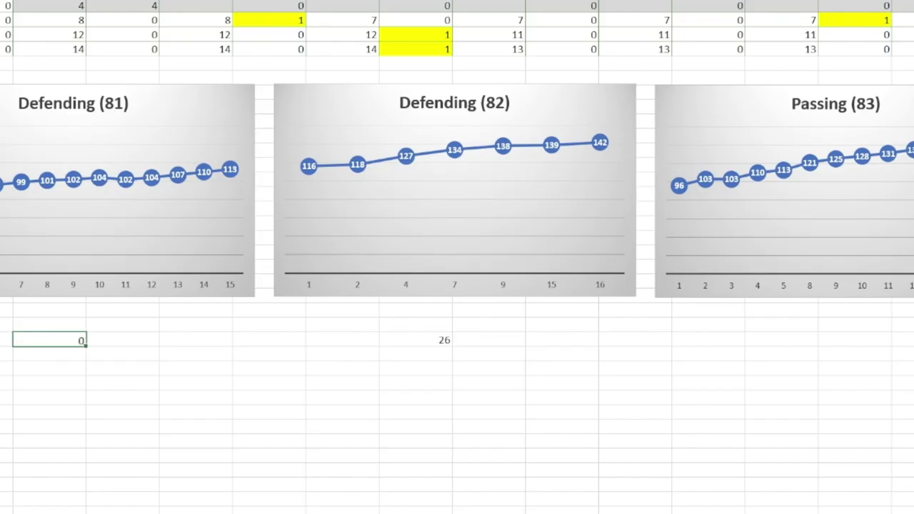
key(Return)
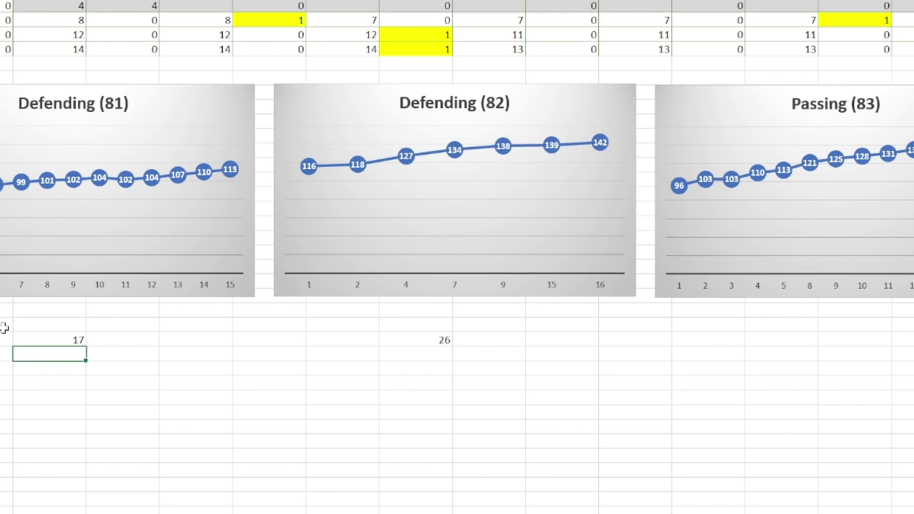
key(Up)
text(=21+6)
click(343, 412)
Check the recalculated Defending (81) gain against the Defending (82) gain.
click(428, 342)
click(61, 338)
click(420, 335)
click(7, 303)
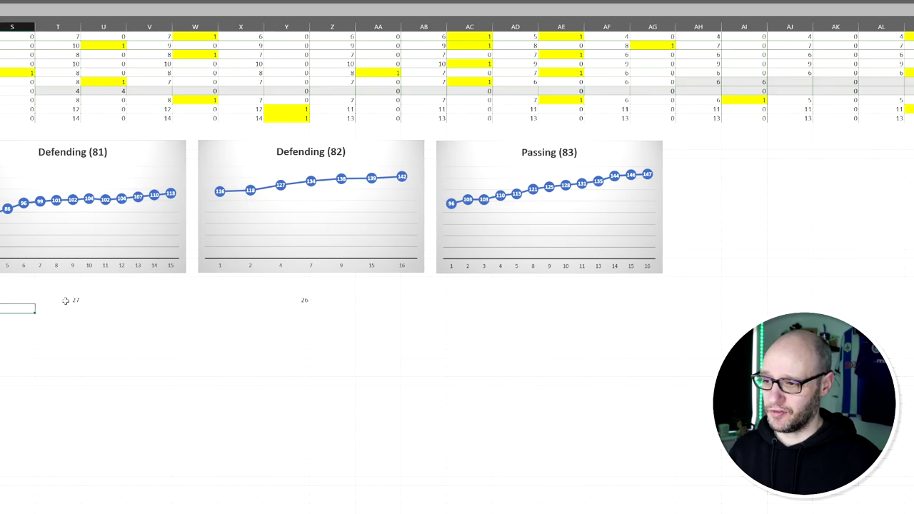
key(Up)
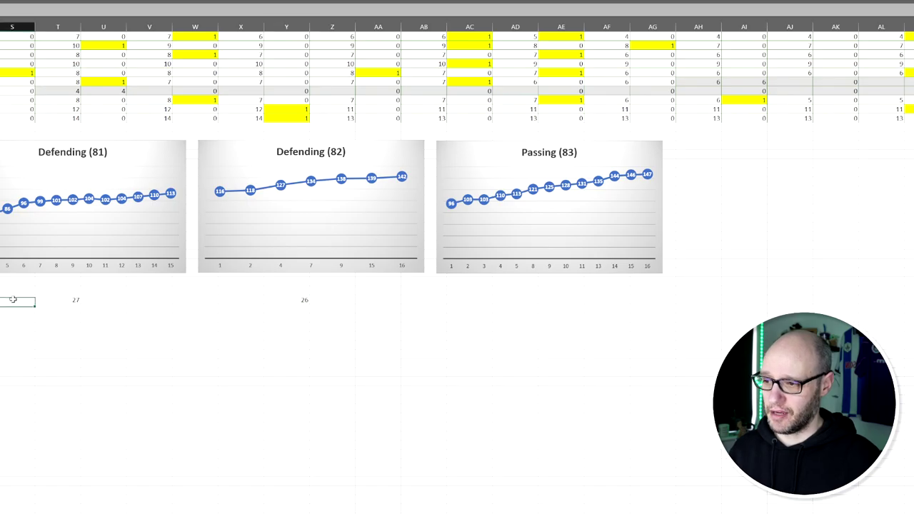
click(71, 299)
click(122, 346)
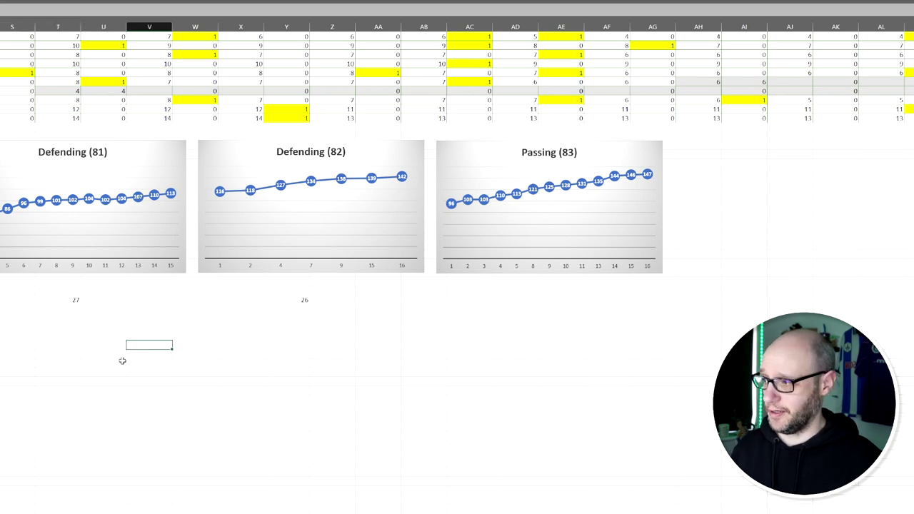
Calculate the season's skill gain in column AD beneath the Passing (83) chart with the formula =147-96.
scroll(122, 345, right, 3)
scroll(275, 414, right, 4)
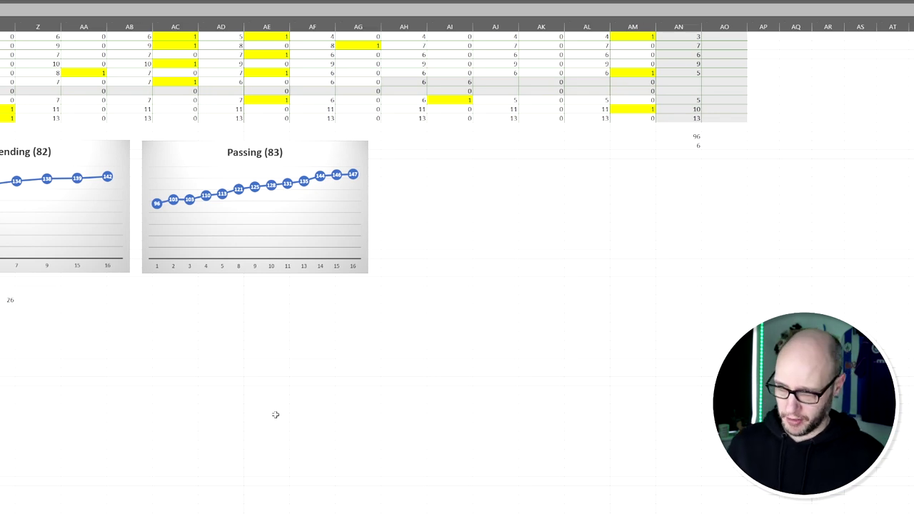
click(237, 301)
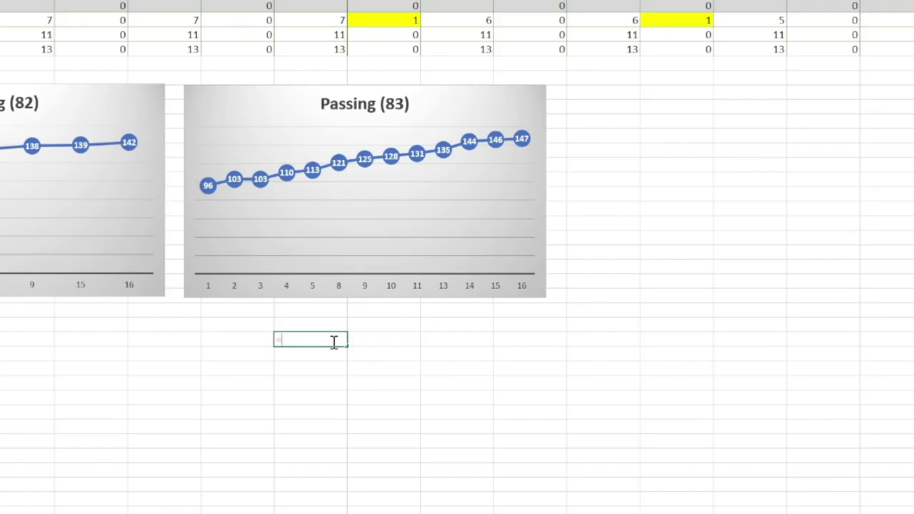
text(=147-96)
key(Return)
click(382, 411)
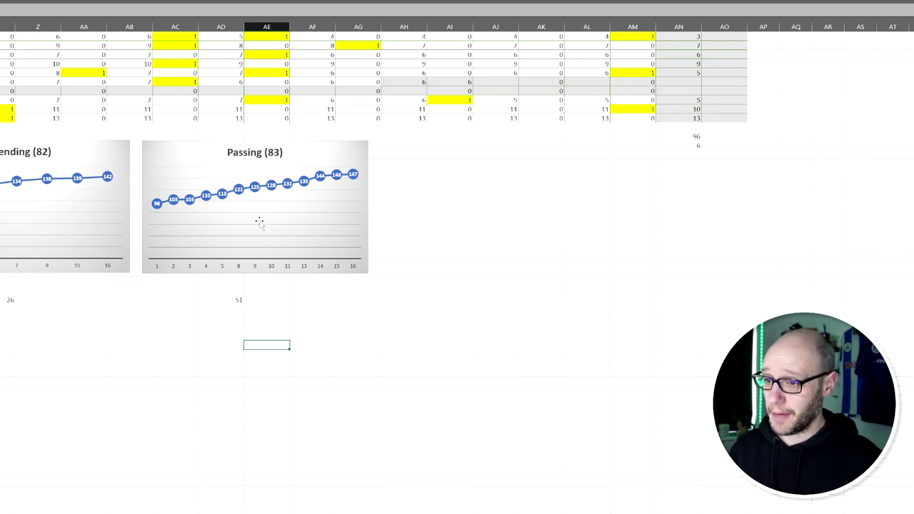
Highlight the row of gains beneath the Defending (82) and Passing (83) charts to compare them.
drag(8, 300, 241, 300)
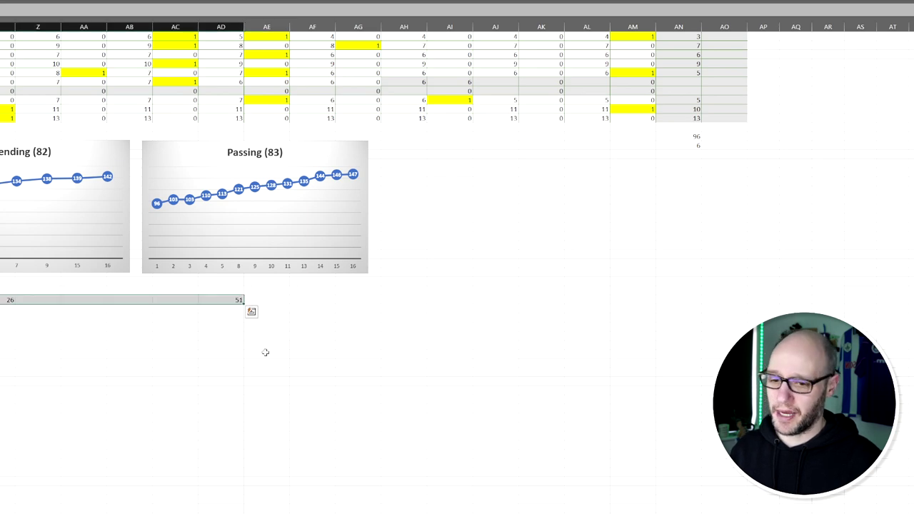
click(187, 355)
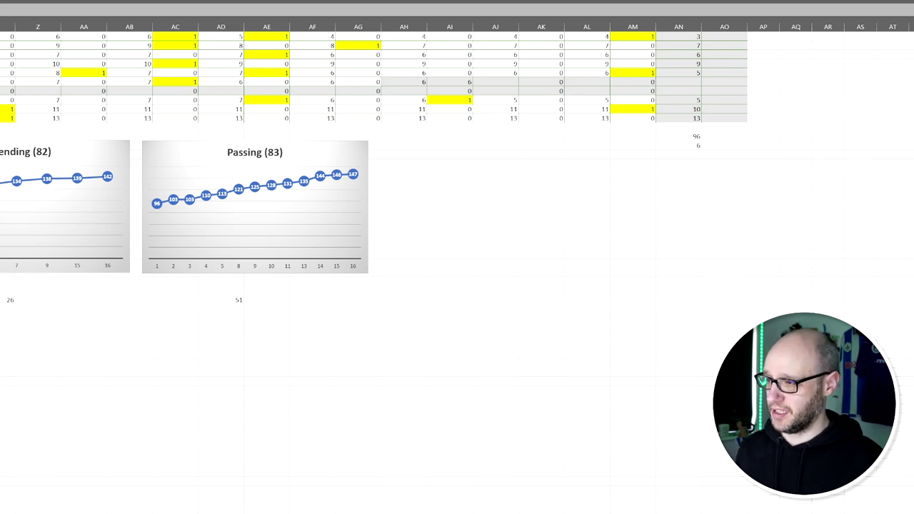
drag(3, 300, 236, 299)
click(200, 346)
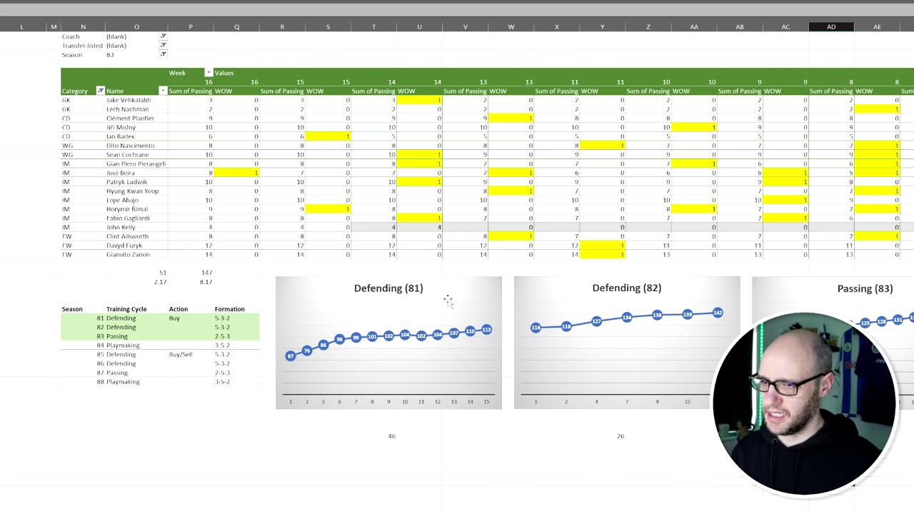
Examine the week 8 WOW column of the passing table to review which players improved that week.
scroll(448, 300, right, 5)
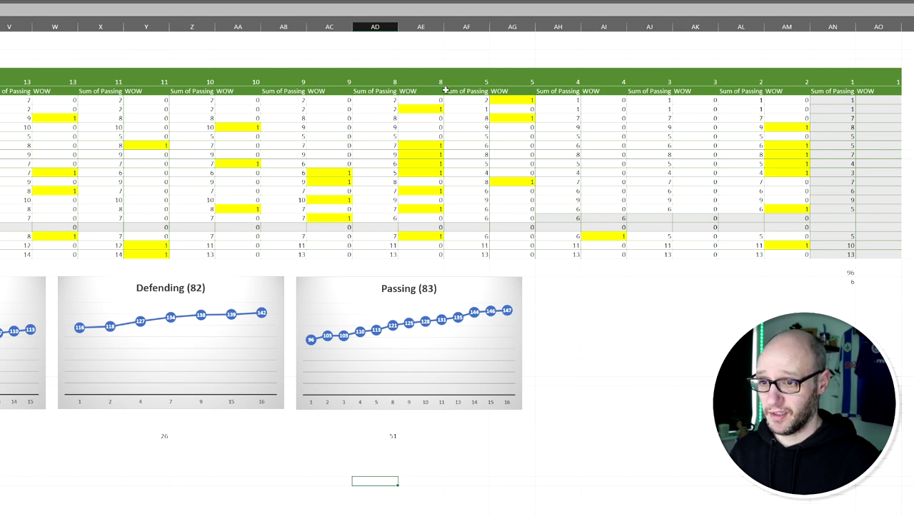
drag(424, 113, 422, 255)
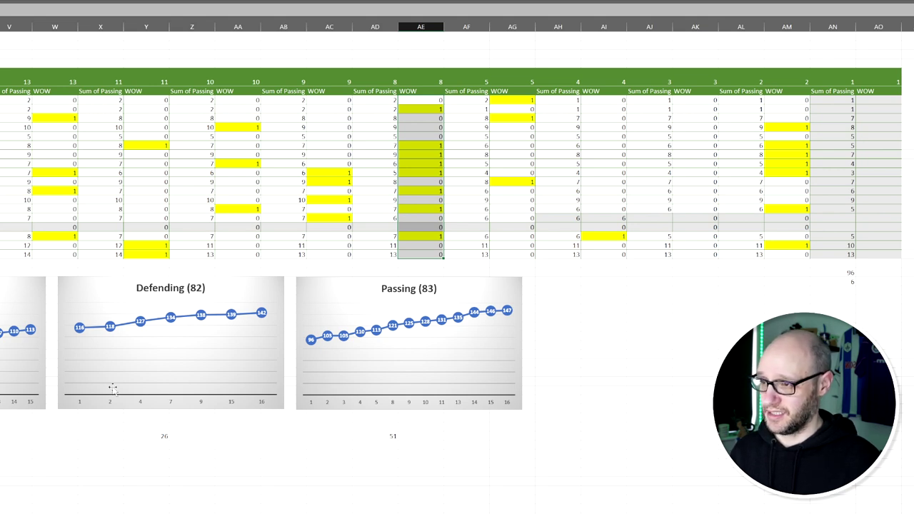
click(603, 362)
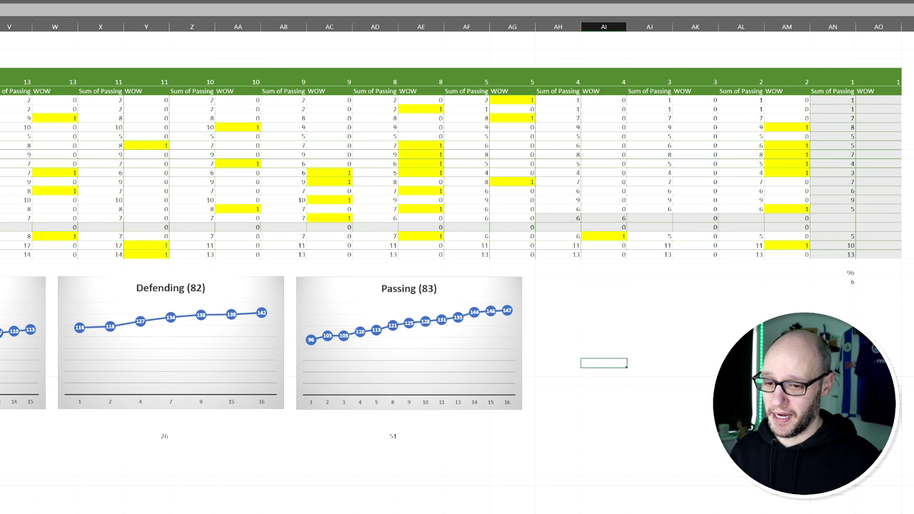
drag(429, 100, 434, 254)
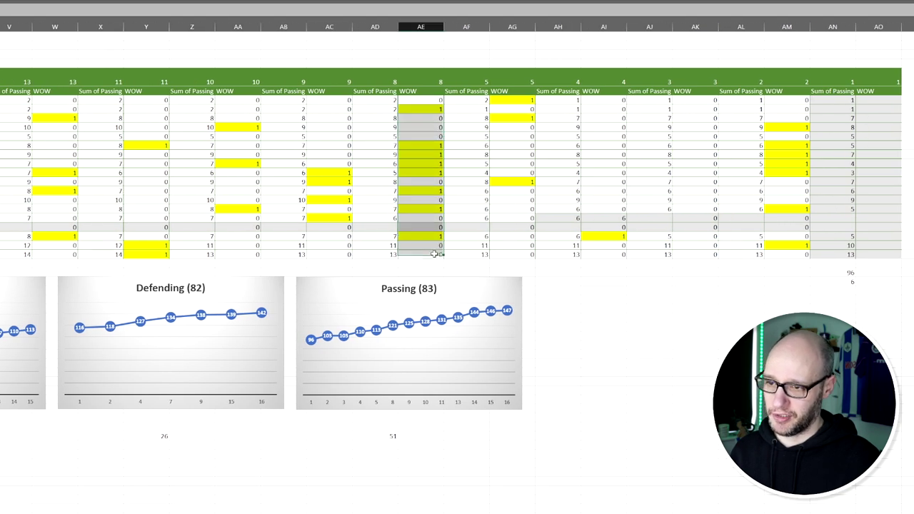
click(621, 336)
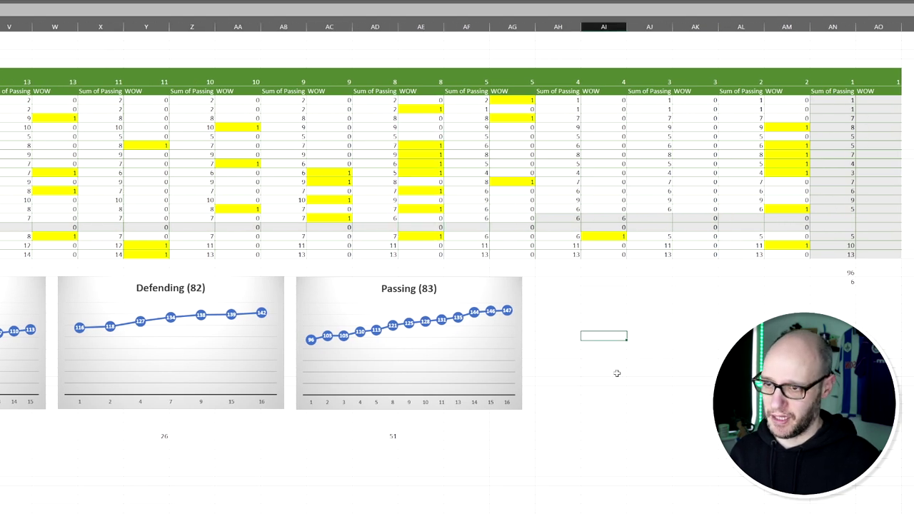
Inspect the passing totals and averages beneath the table, ending on the average gain cell in column O.
scroll(151, 286, left, 5)
click(136, 282)
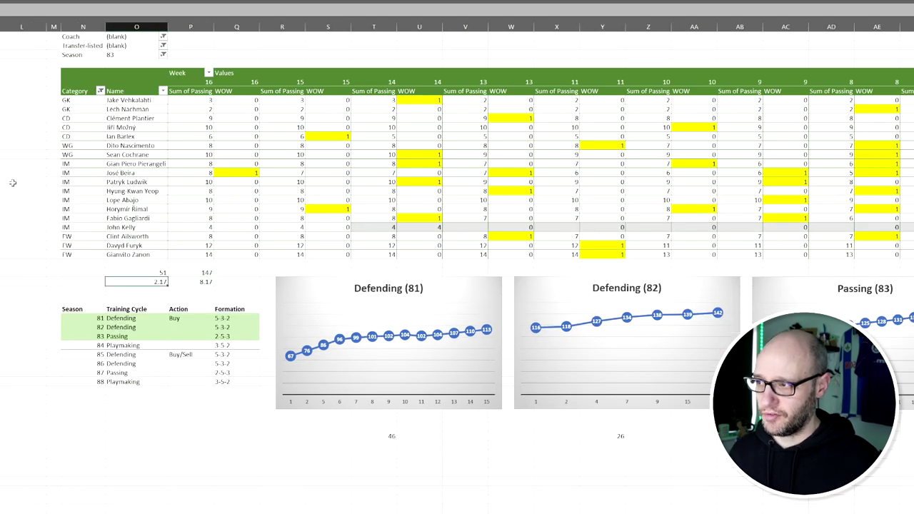
click(185, 299)
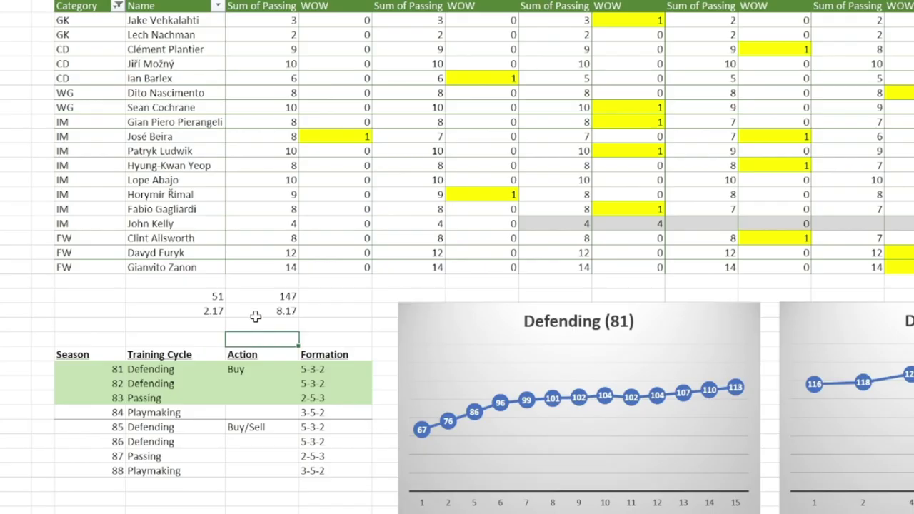
key(Up)
key(Up)
key(Left)
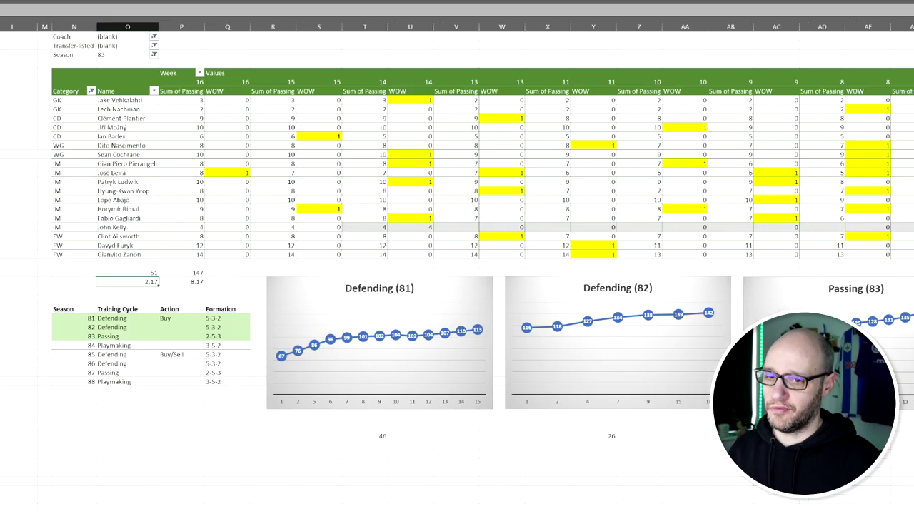
Review the passing table and the training charts across the weekly columns back to week 1.
scroll(457, 214, right, 10)
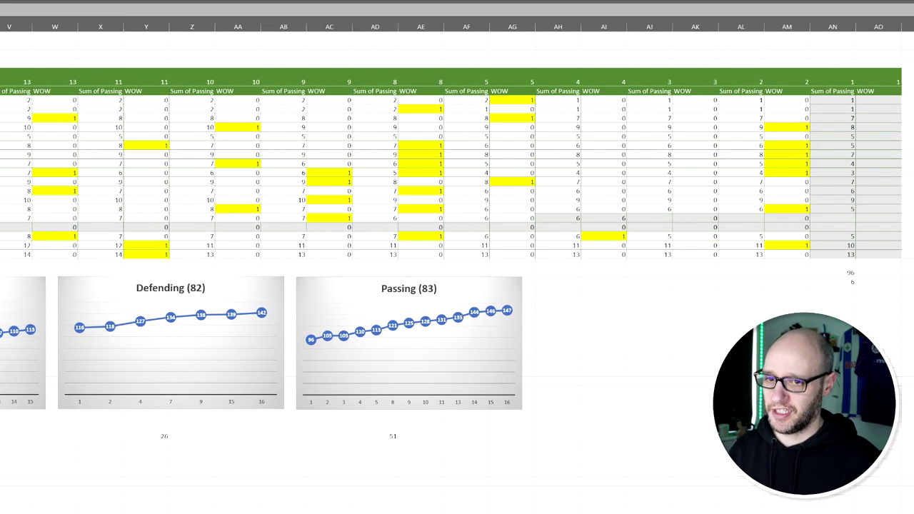
scroll(189, 420, left, 4)
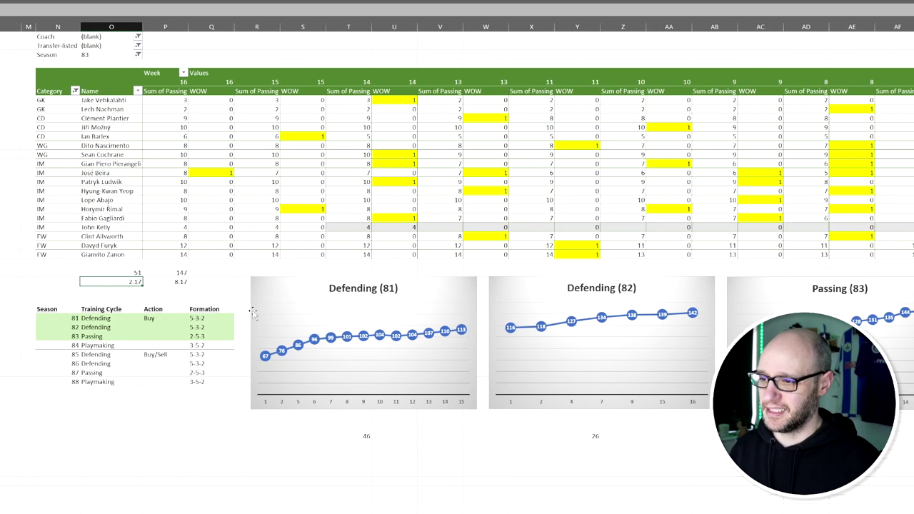
click(358, 471)
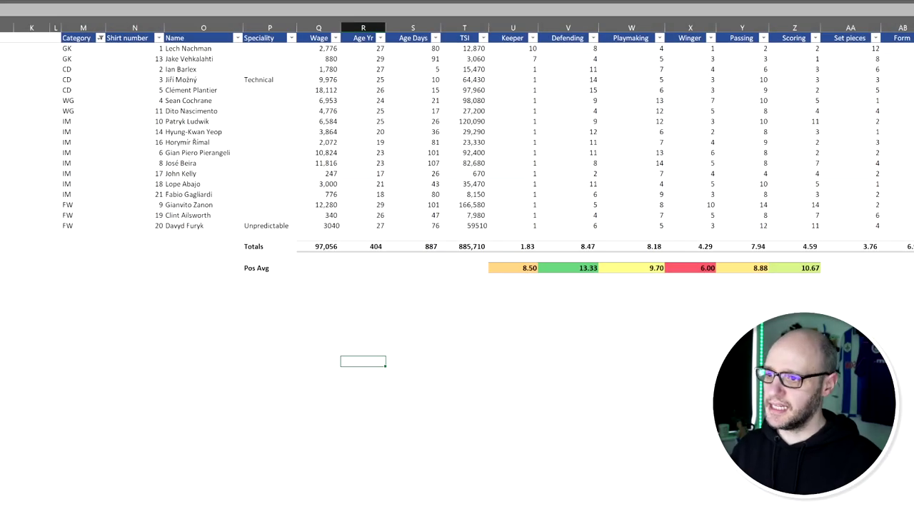
Highlight the squad table's skill columns from Keeper to Scoring to review the players' levels and positional averages.
drag(513, 27, 794, 27)
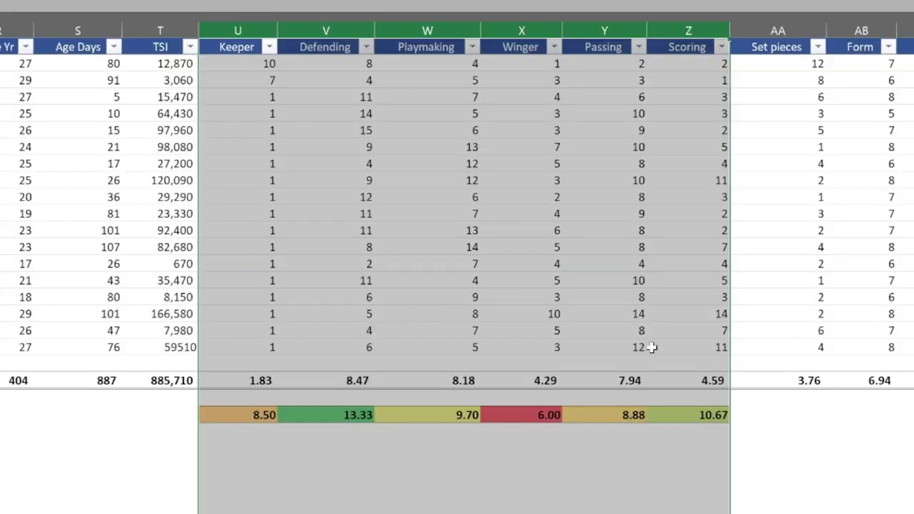
key(Down)
click(361, 414)
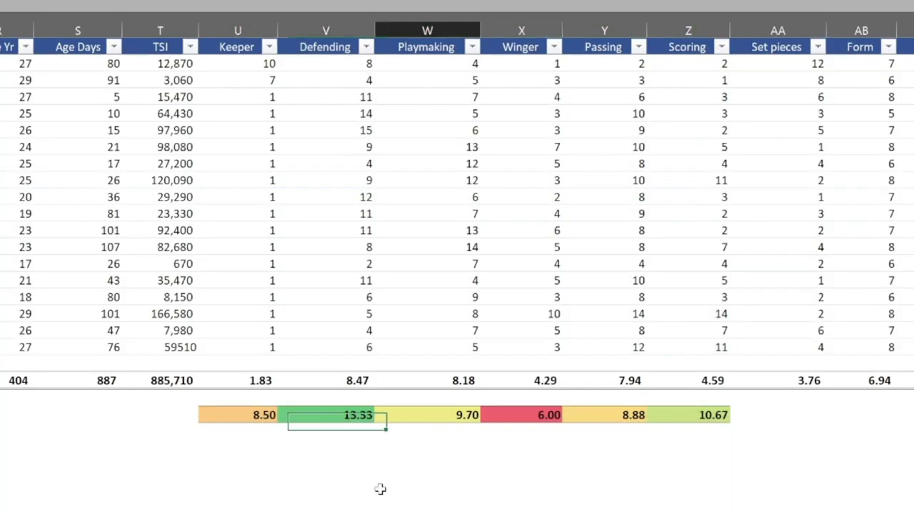
click(370, 488)
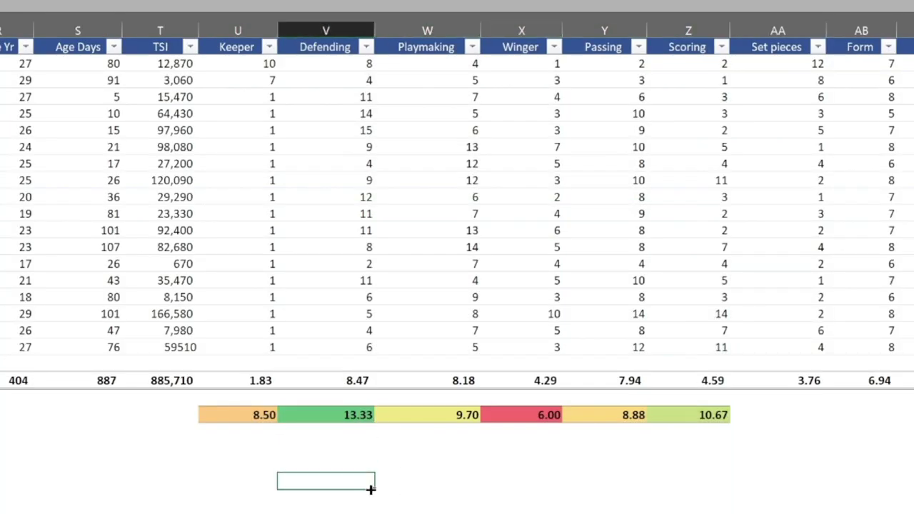
Inspect the Defending positional average's formula and highlight the central defenders' Defending values that it covers.
click(327, 413)
click(172, 10)
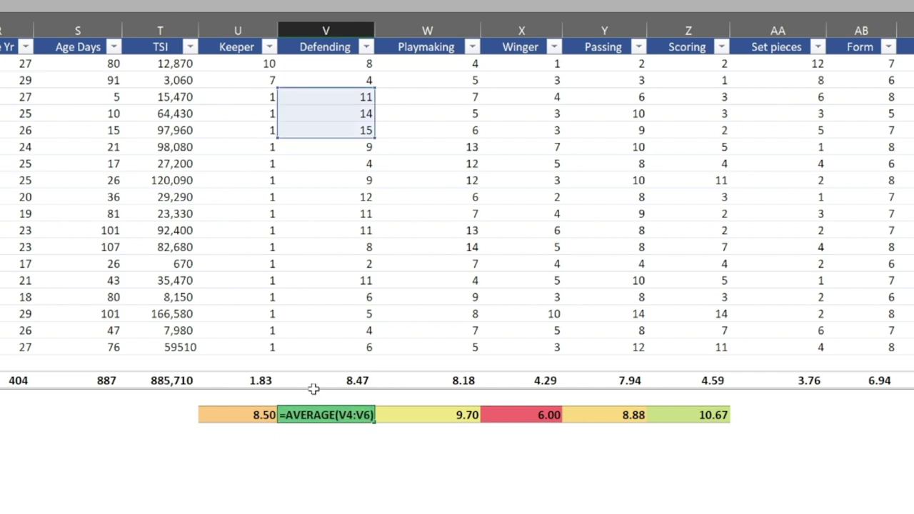
click(332, 471)
click(331, 415)
click(264, 418)
click(321, 416)
drag(333, 96, 341, 125)
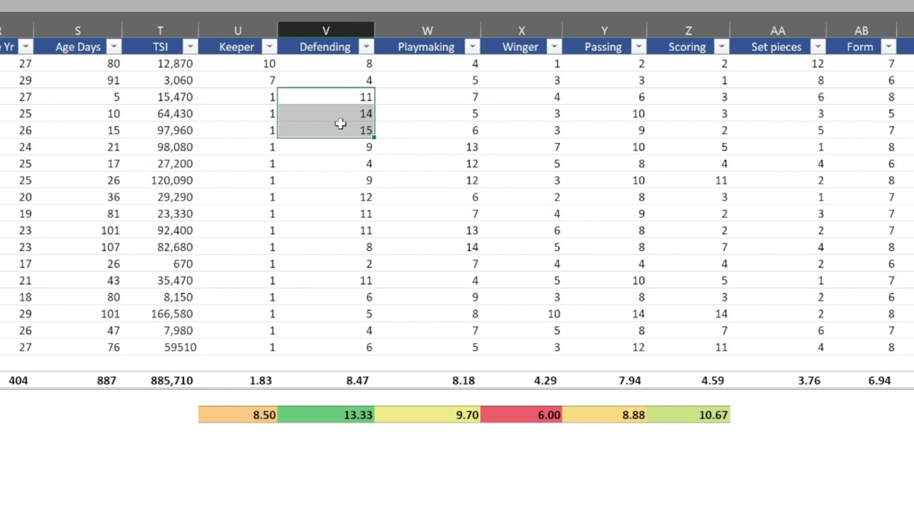
click(334, 419)
Inspect the positional averages for Playmaking, Winger, Passing and Scoring, and highlight the whole Winger column.
click(430, 421)
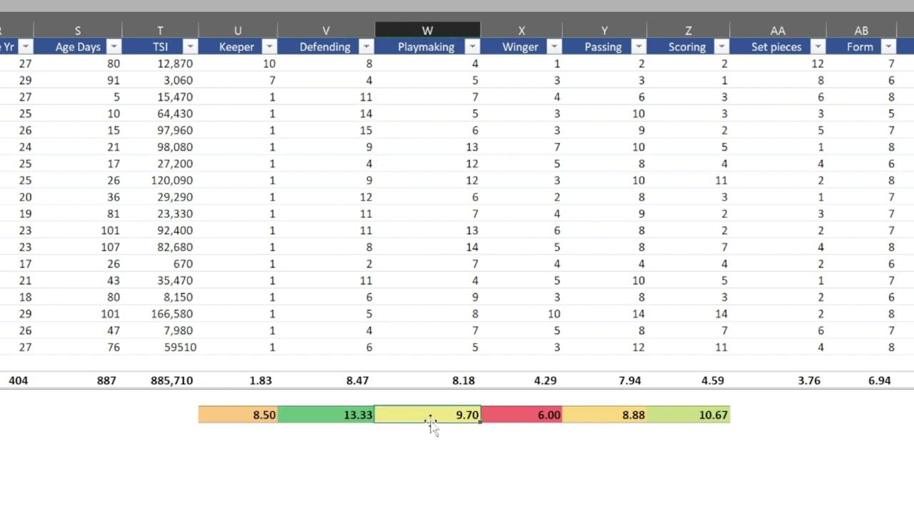
click(550, 421)
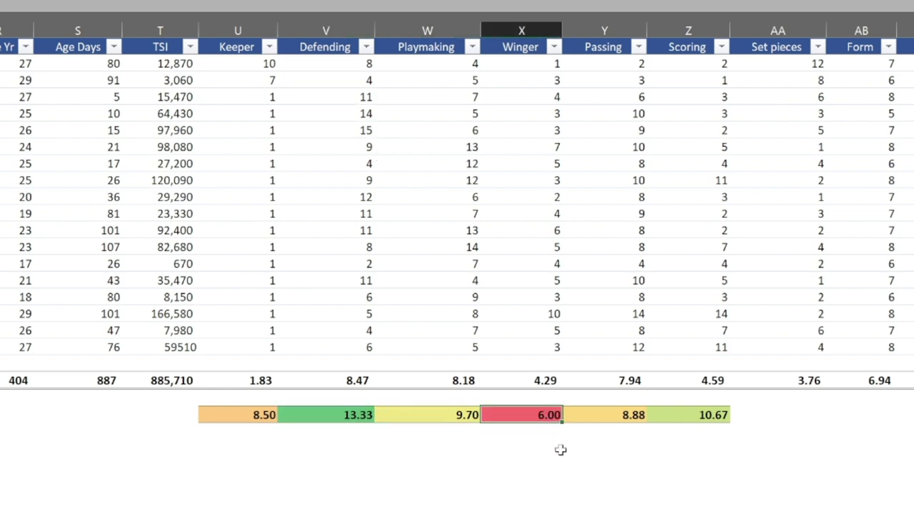
click(575, 481)
click(597, 419)
click(714, 421)
click(617, 478)
drag(545, 416, 545, 481)
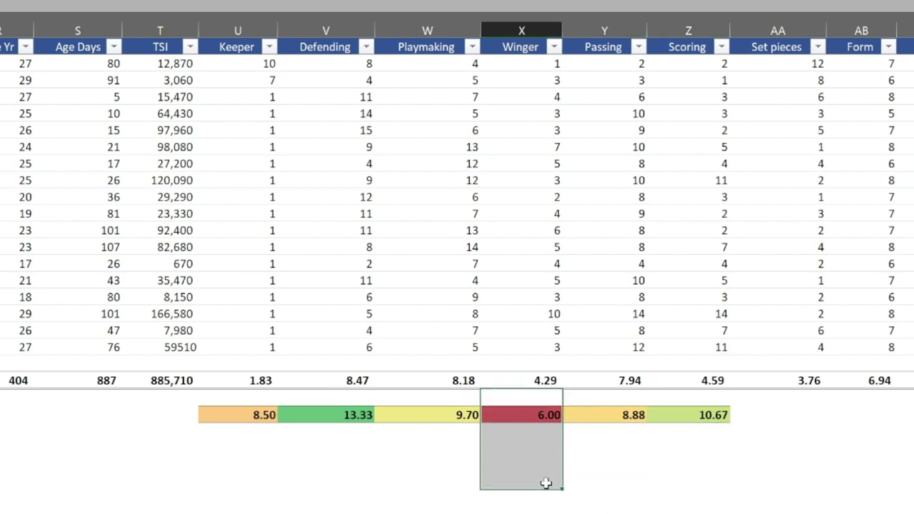
click(519, 32)
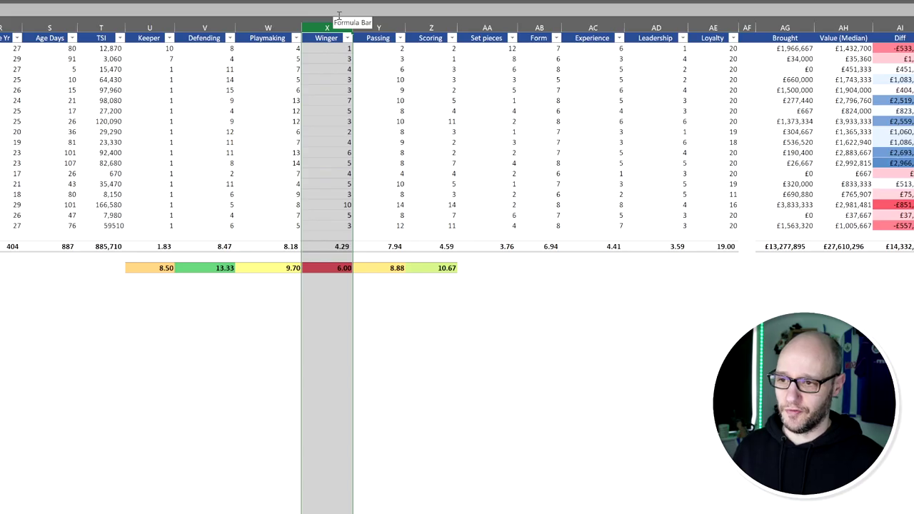
Examine the goalkeepers' ages and the first goalkeeper's Keeper skill in the squad table.
click(286, 297)
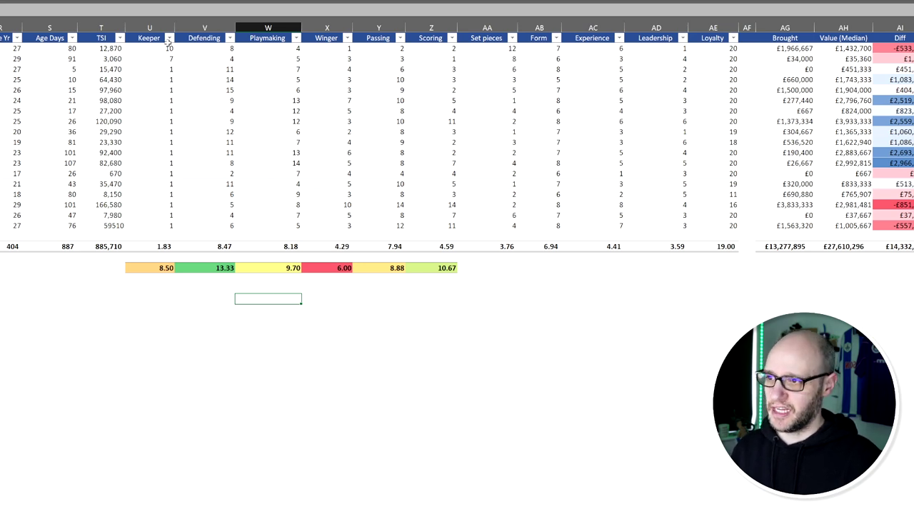
drag(14, 48, 85, 82)
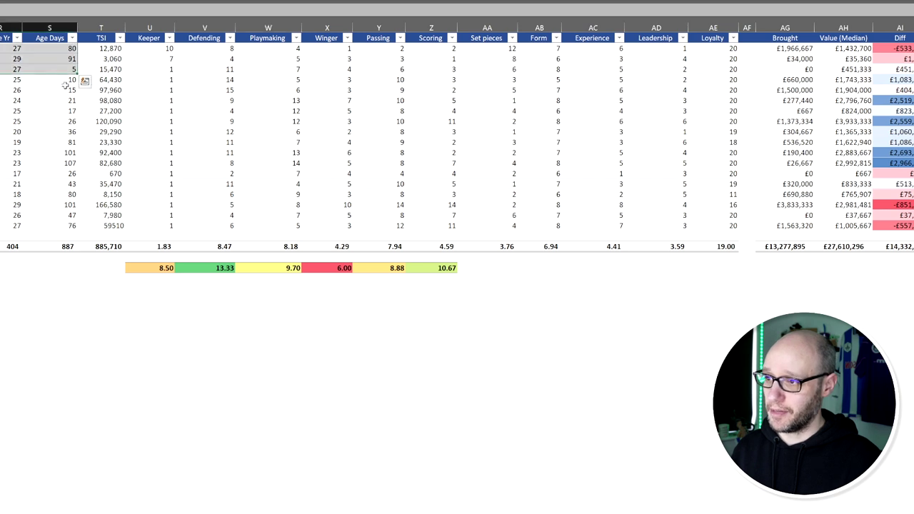
click(192, 312)
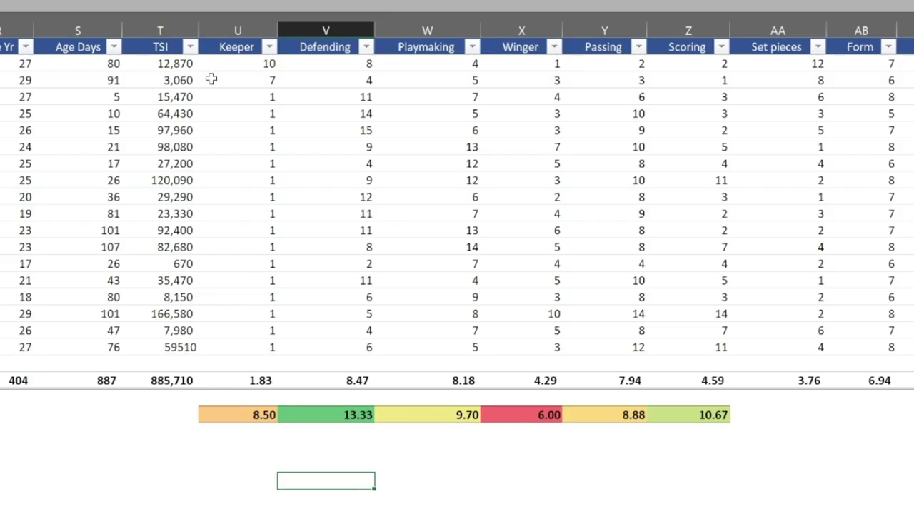
click(238, 67)
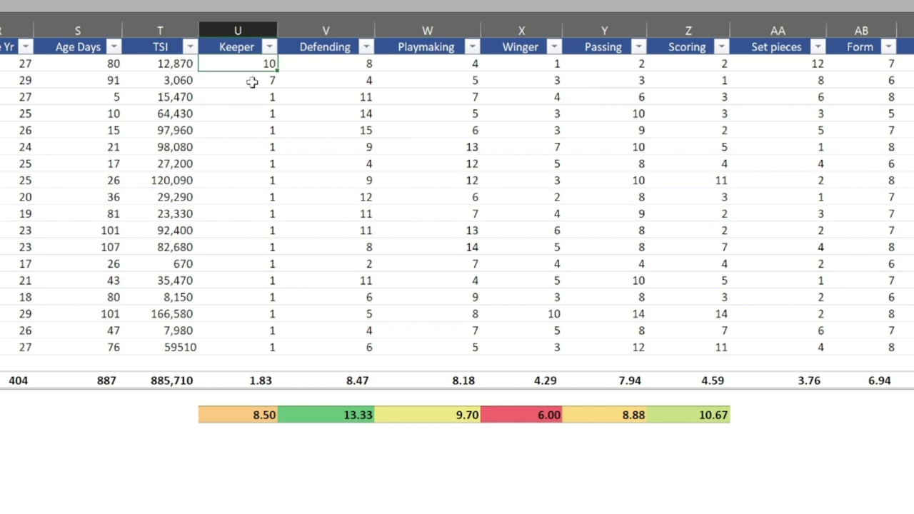
Try the values 12 and 7 in scratch cells beneath the Keeper average, highlight them together, and clear them.
click(165, 331)
text(12)
key(Up)
text(7)
drag(150, 320, 150, 331)
click(226, 337)
key(Delete)
click(157, 310)
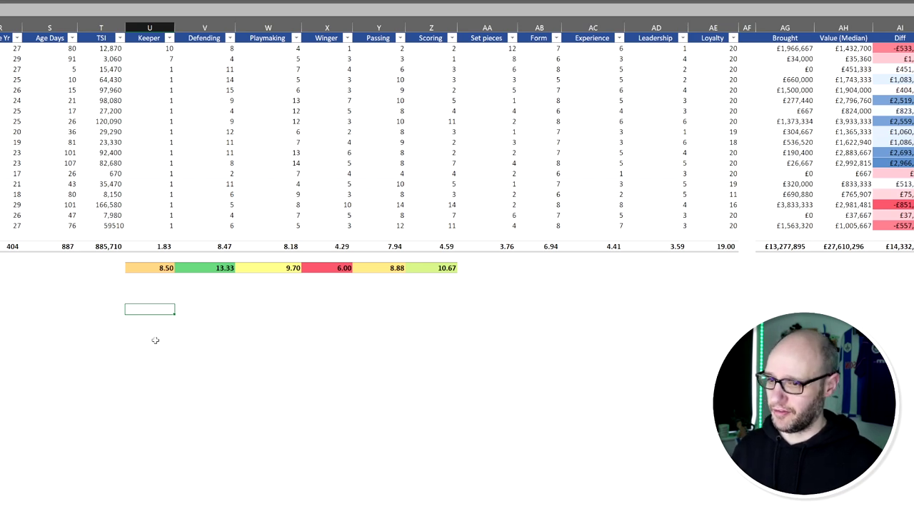
Hide the columns between Speciality and Brought, and highlight the Value (Median) figures down to their total.
click(327, 27)
click(358, 319)
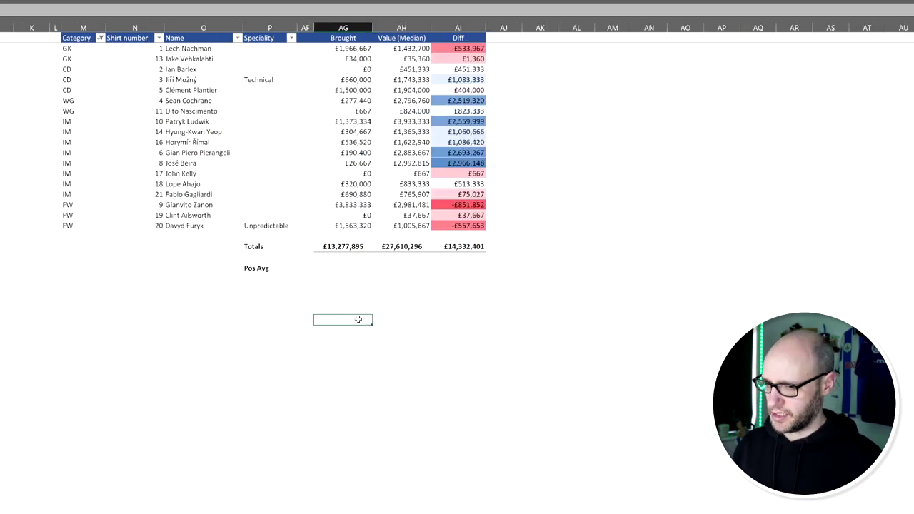
click(343, 32)
drag(401, 38, 409, 251)
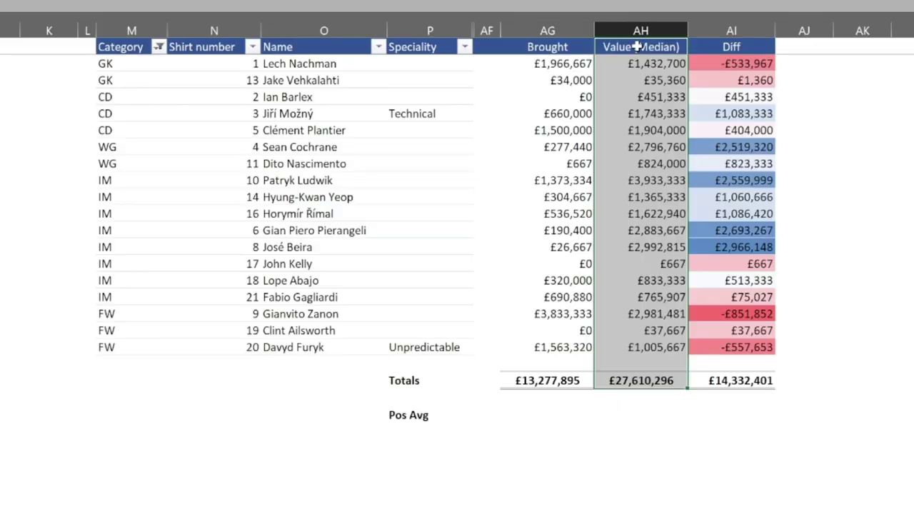
drag(637, 64, 643, 382)
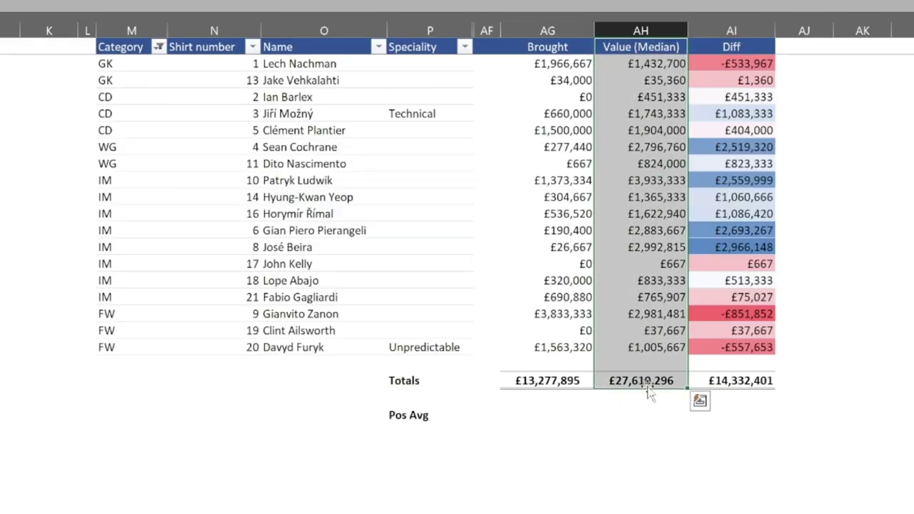
drag(646, 64, 638, 386)
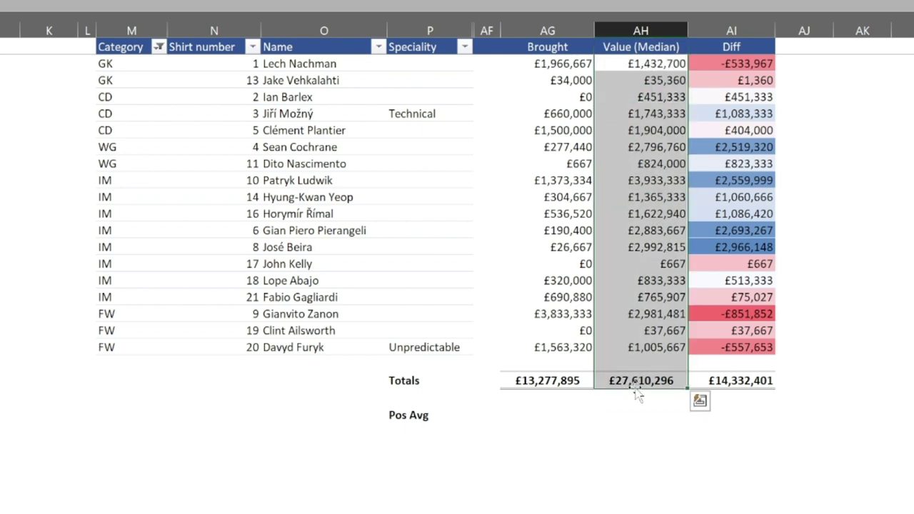
click(636, 464)
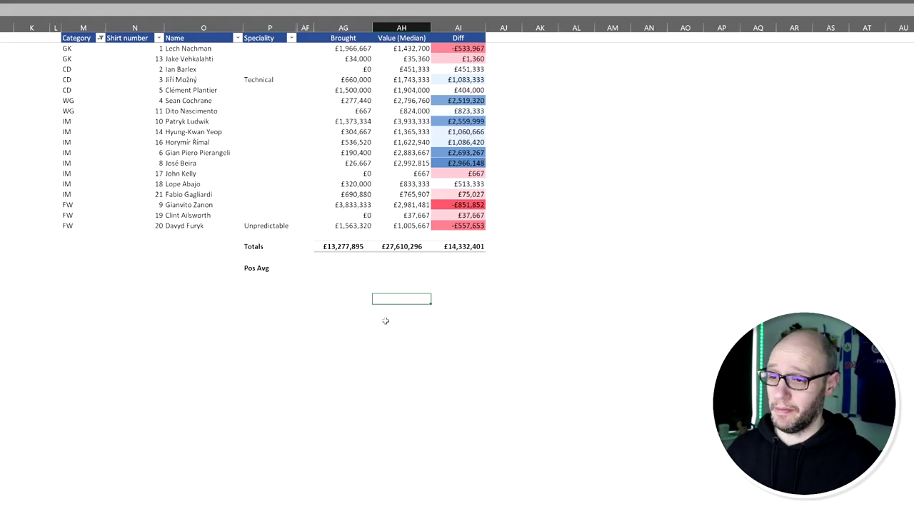
Inspect the Brought and Value (Median) totals and highlight the Totals row across Brought, Value (Median) and Diff.
click(386, 292)
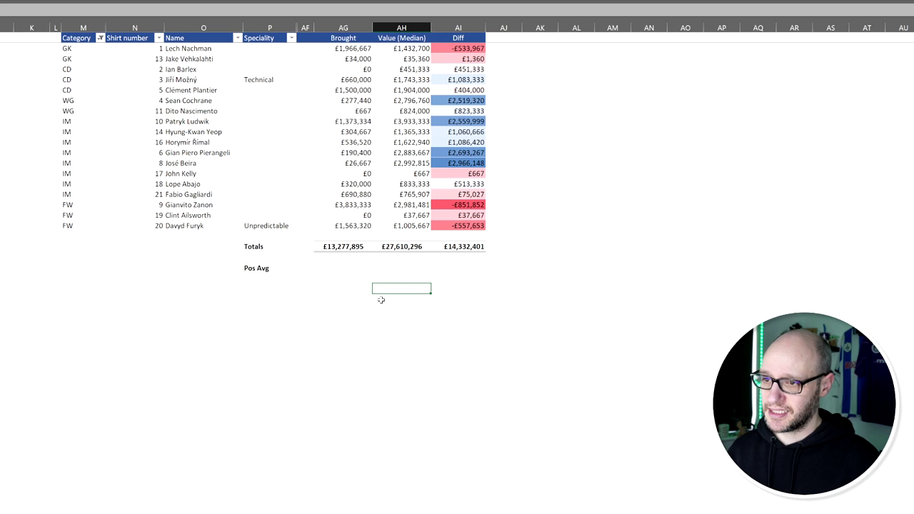
click(347, 246)
click(393, 288)
key(ctrl+Up)
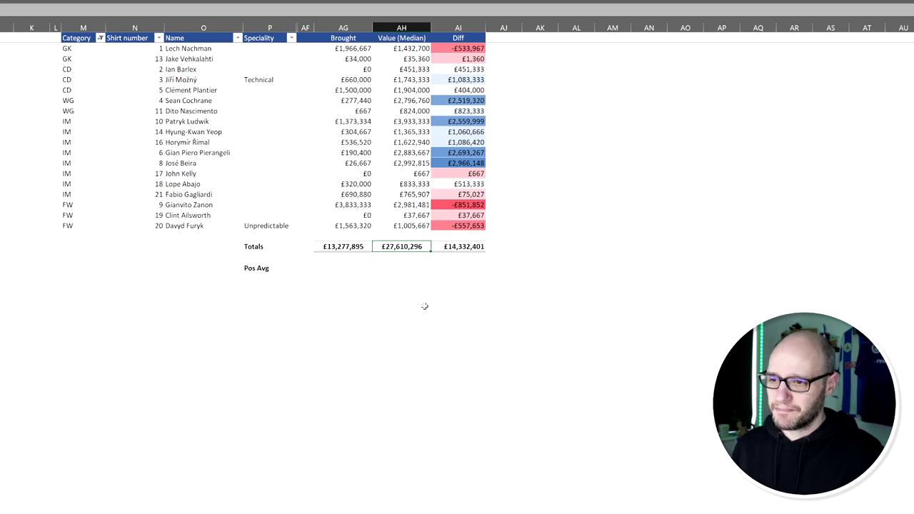
drag(424, 306, 401, 283)
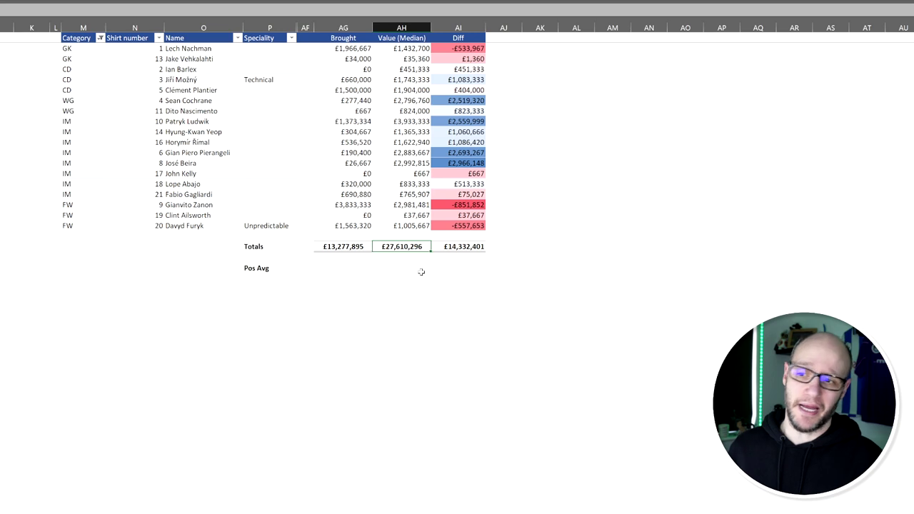
click(457, 266)
drag(478, 247, 322, 246)
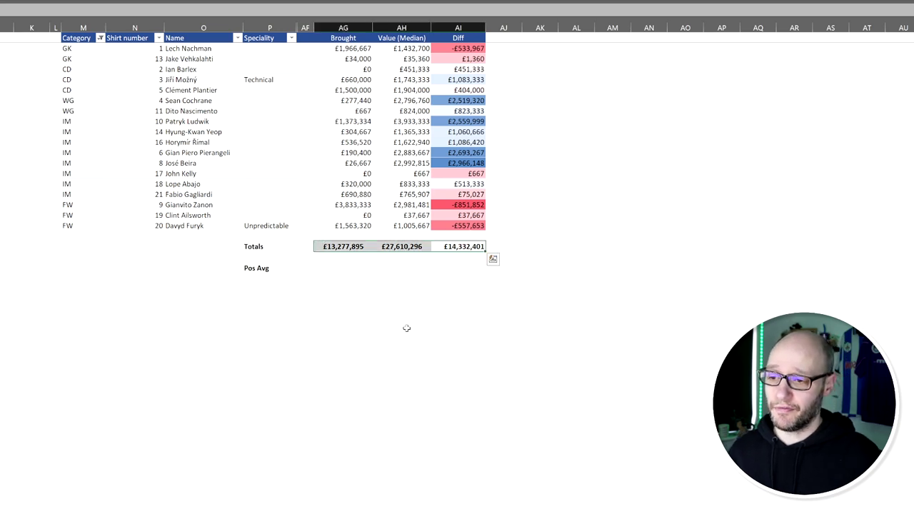
Compare the totals of Brought, Value (Median) and Diff by selecting each in turn.
click(329, 245)
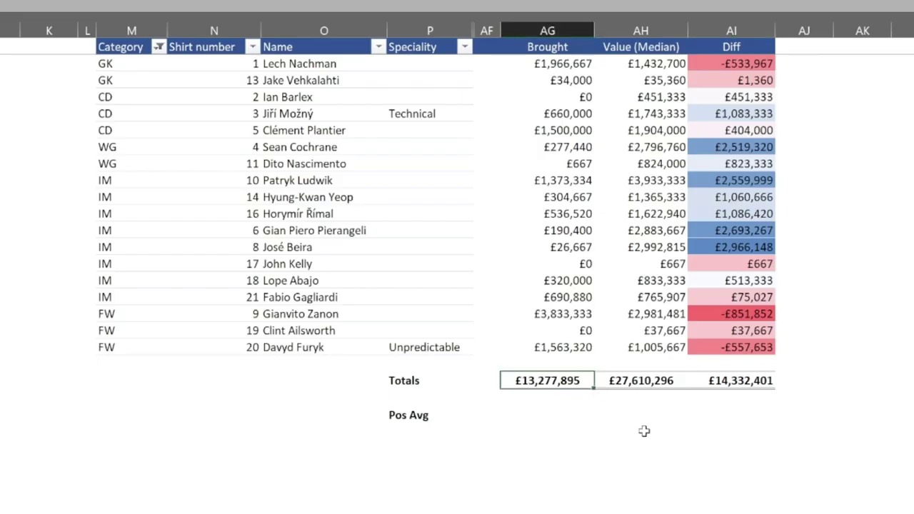
click(404, 247)
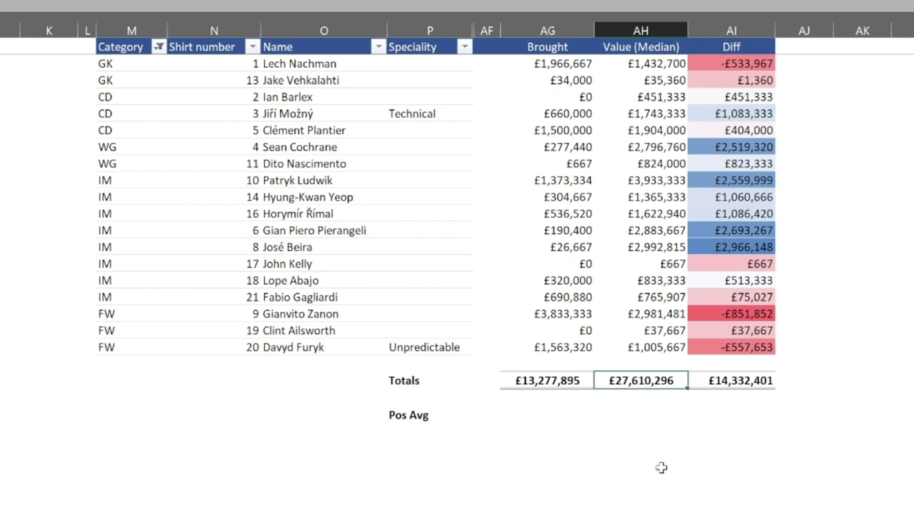
click(657, 444)
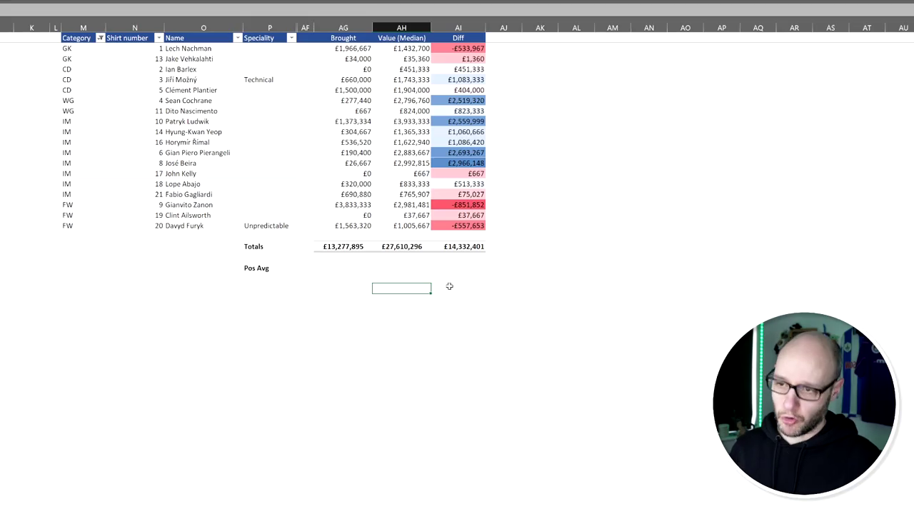
click(449, 286)
click(462, 245)
click(461, 280)
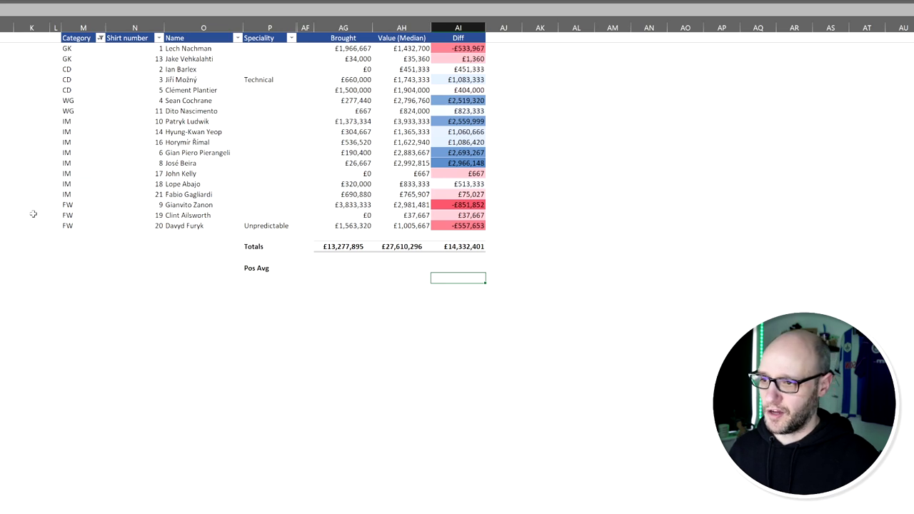
Highlight the rows of the players with a negative Diff, shirt numbers 9, 20 and 1, to review their lost value.
click(64, 204)
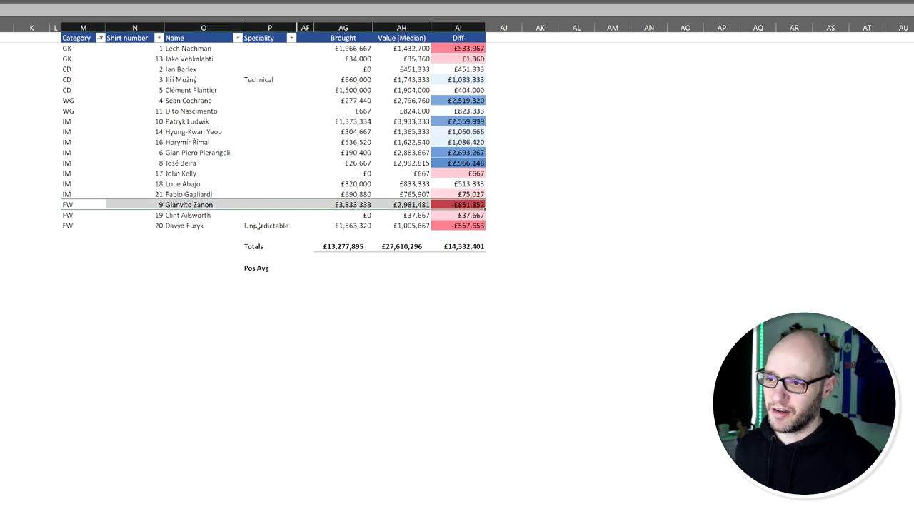
drag(80, 227, 483, 227)
drag(85, 48, 457, 52)
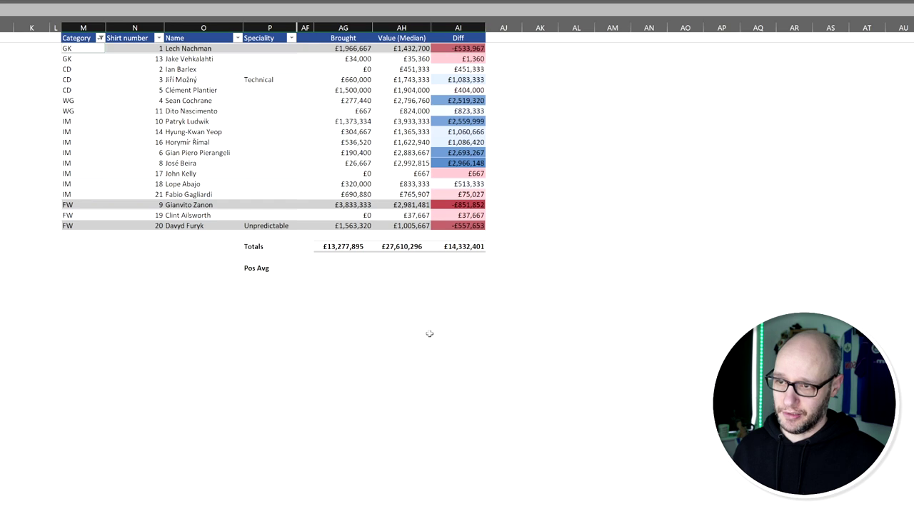
drag(89, 49, 459, 48)
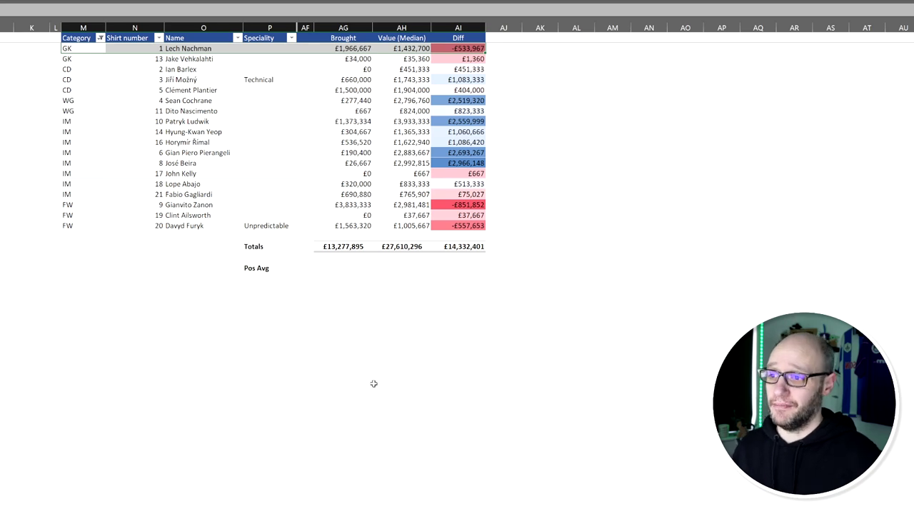
click(338, 279)
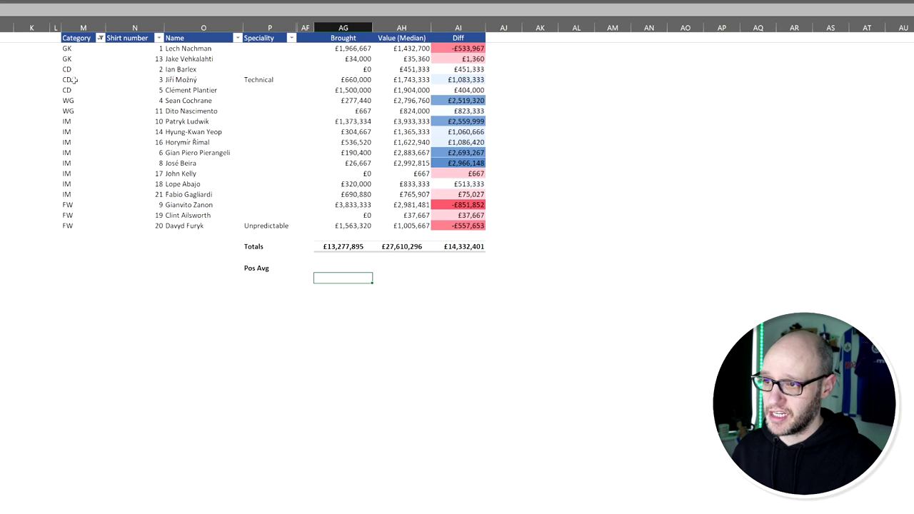
Highlight together the rows of the players with the largest Diff gains, shirt numbers 4, 10, 6 and 8.
click(461, 101)
ctrl+click(461, 121)
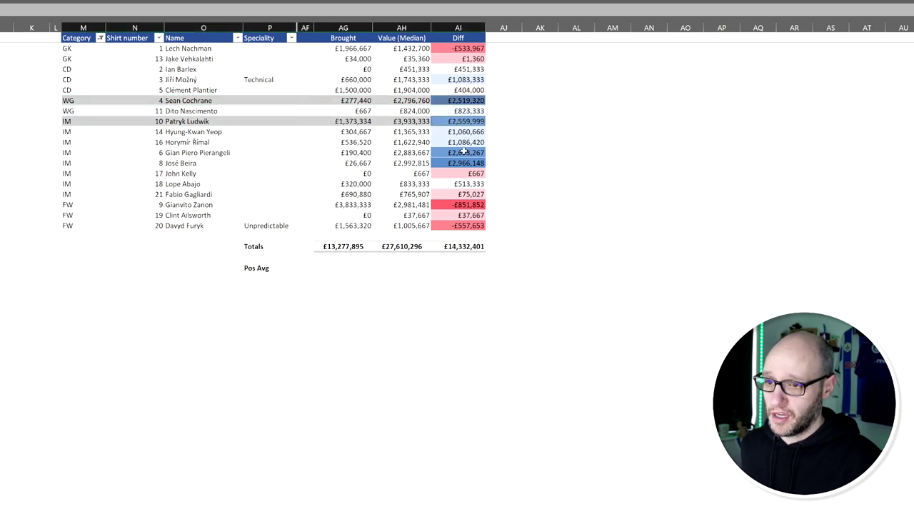
ctrl+click(464, 152)
ctrl+click(84, 165)
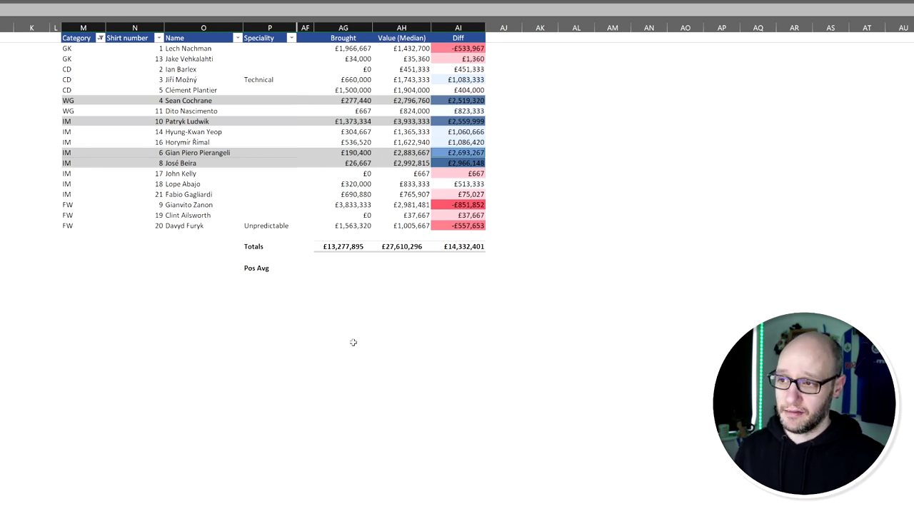
Highlight together the rows of the inner midfielders with shirt numbers 14, 16 and 18 to review their value gains.
drag(90, 132, 475, 142)
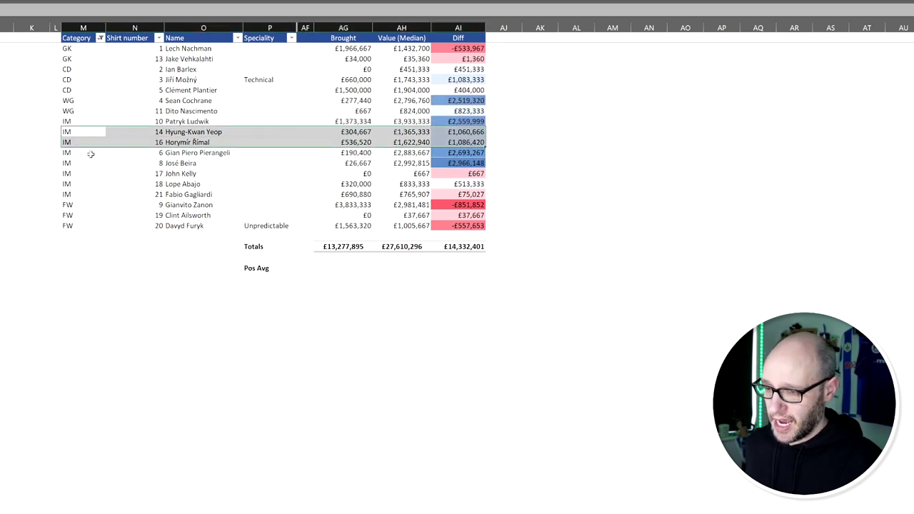
drag(76, 185, 437, 183)
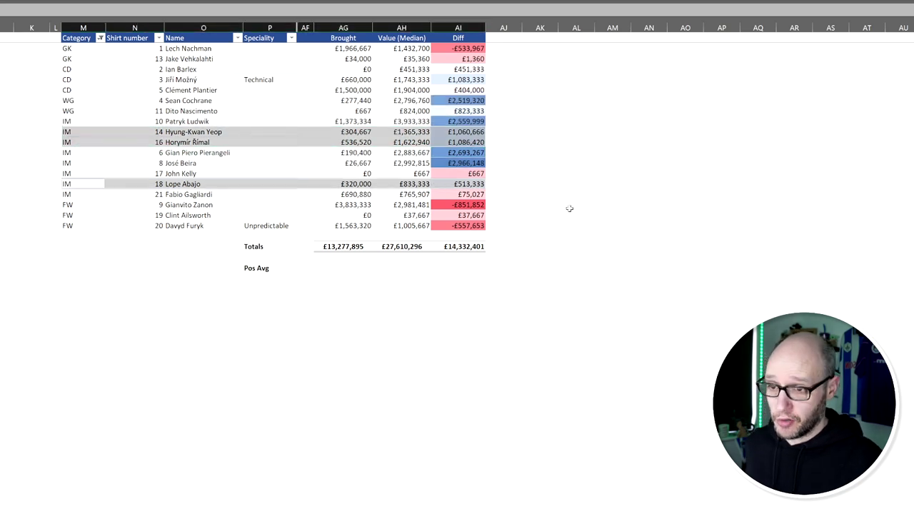